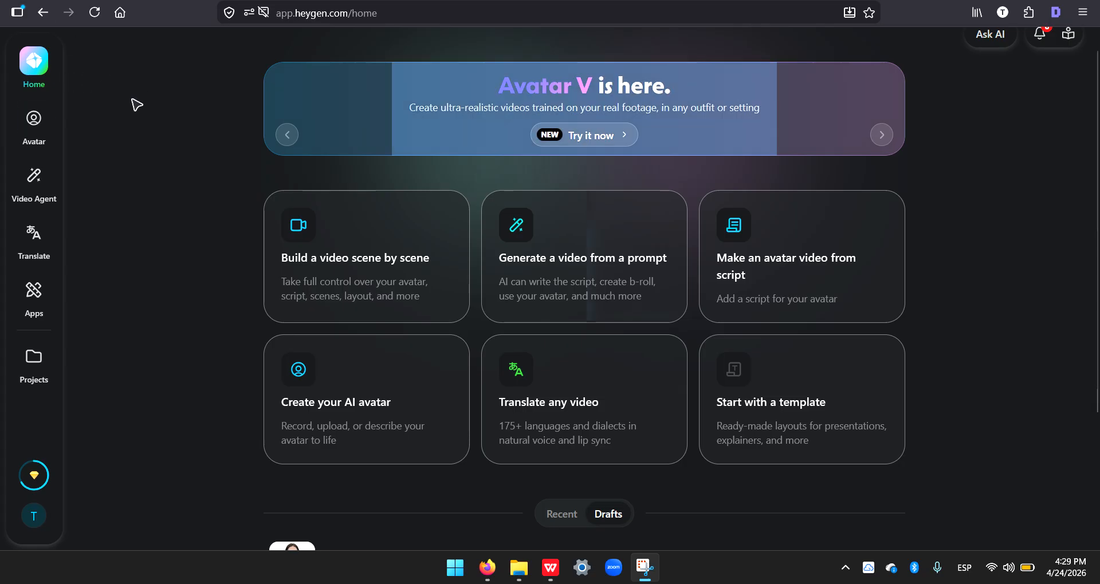
Step: Open the public avatar library from the Avatars page
click(34, 120)
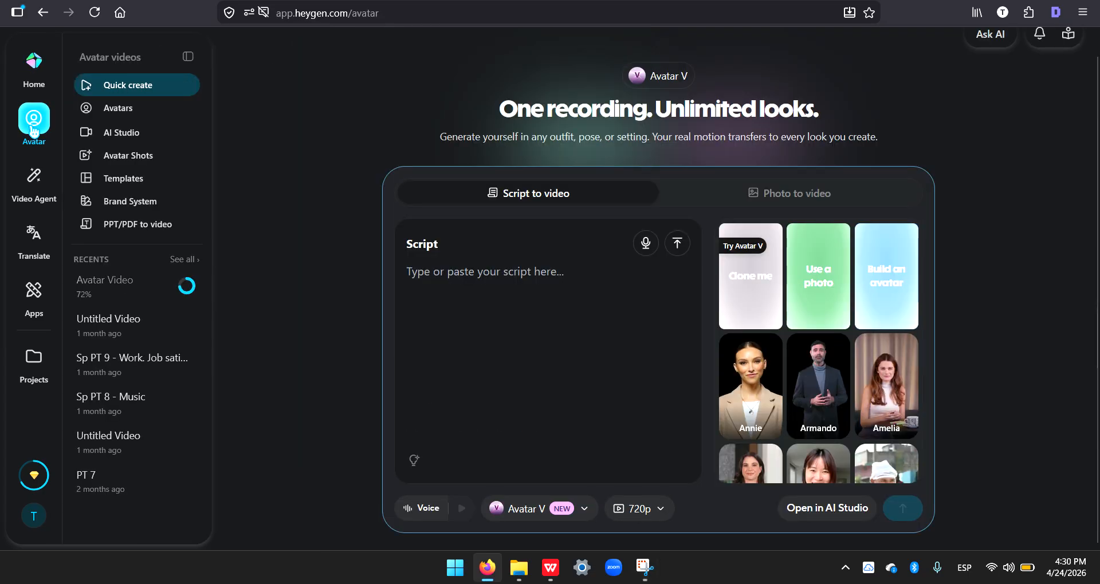
click(119, 109)
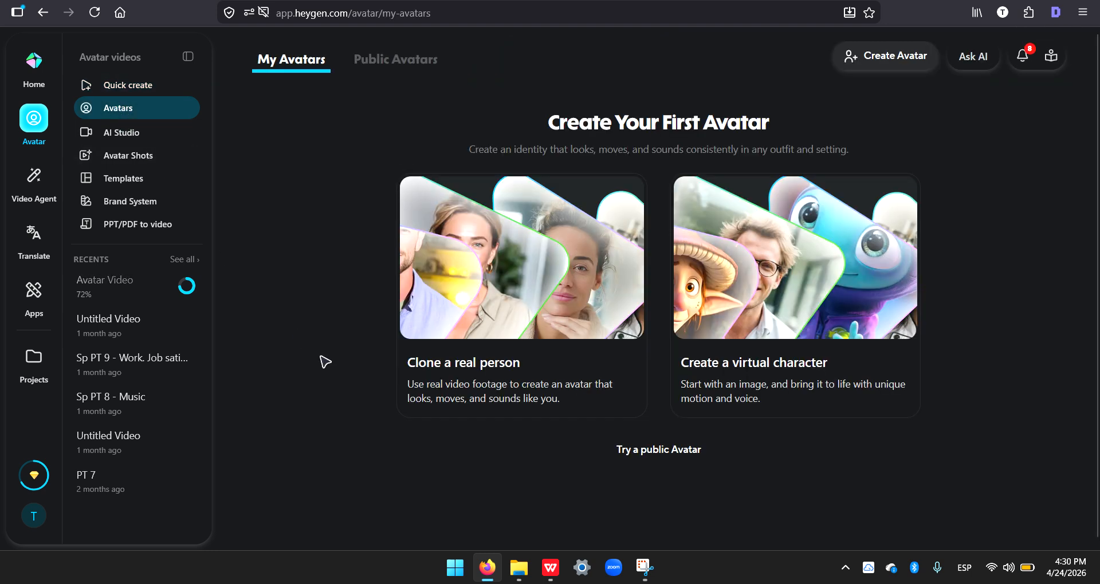
click(669, 457)
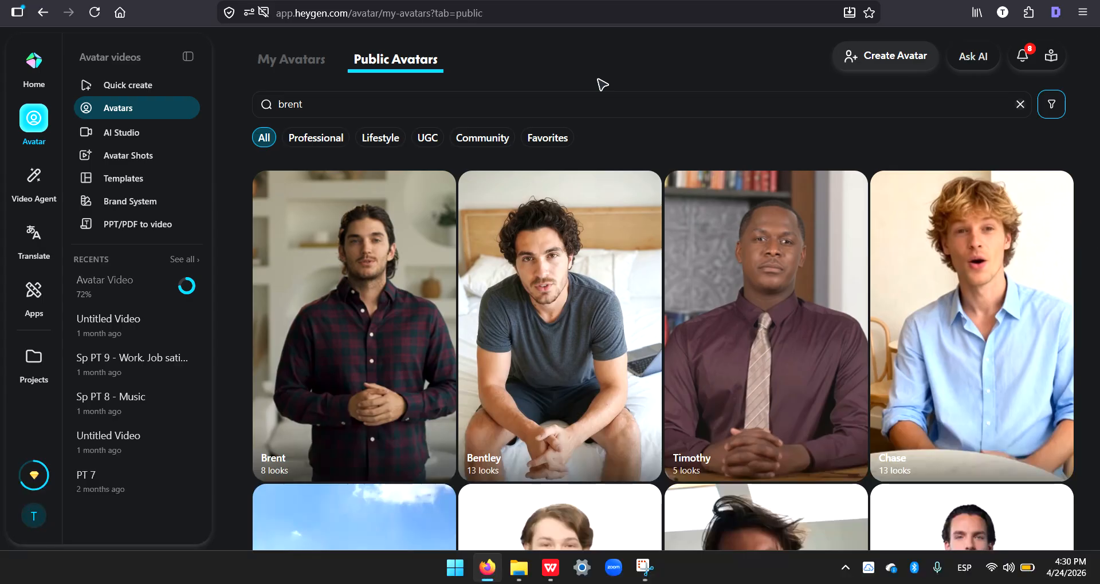
Step: Examine the gender, age and ethnicity filter options for the public avatars, leaving the filters as set
click(1053, 104)
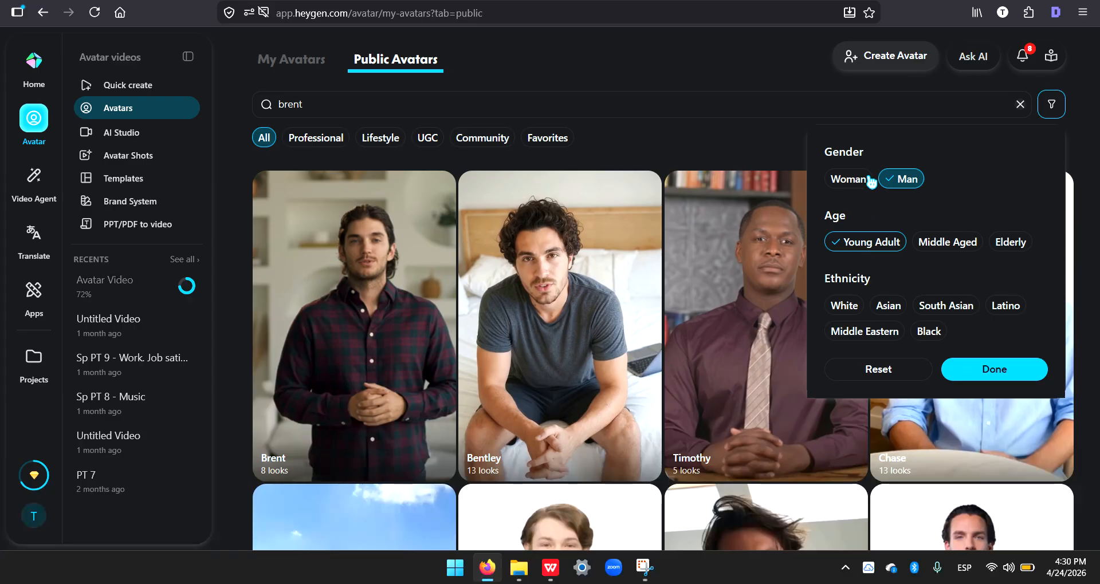
click(770, 67)
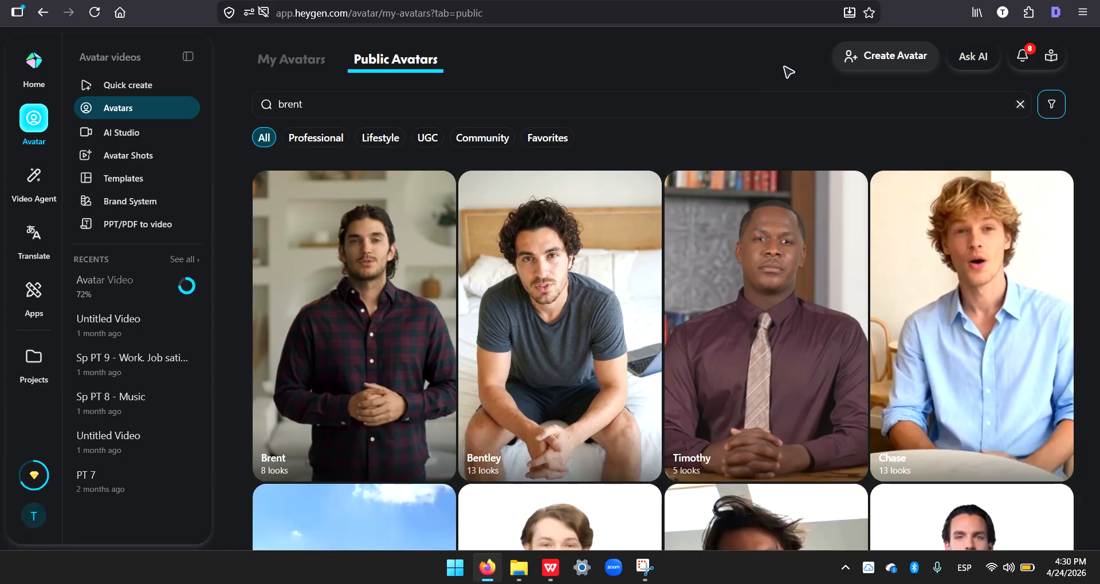
click(1045, 101)
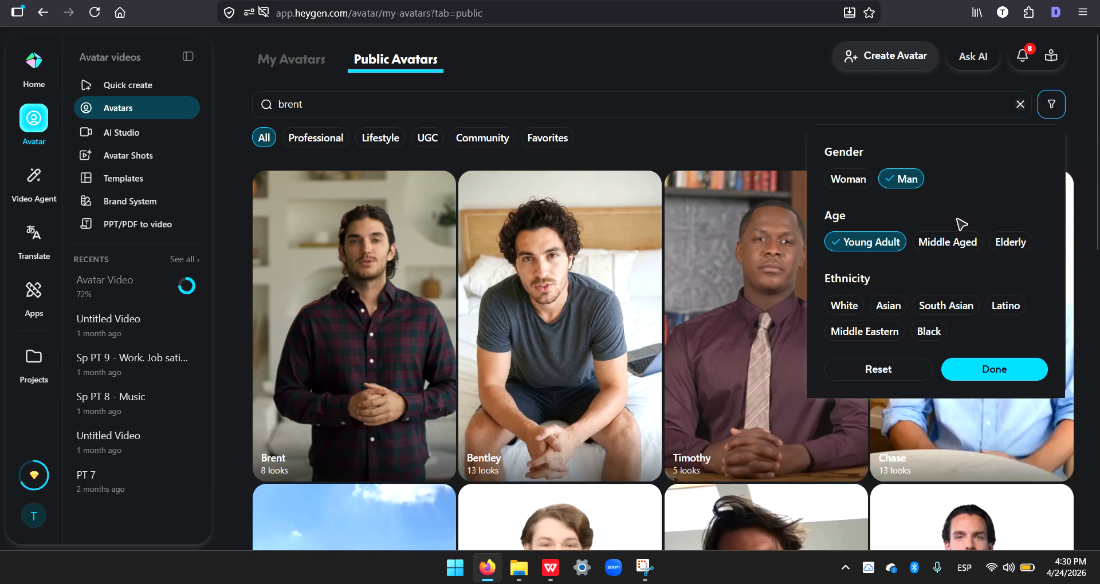
click(686, 54)
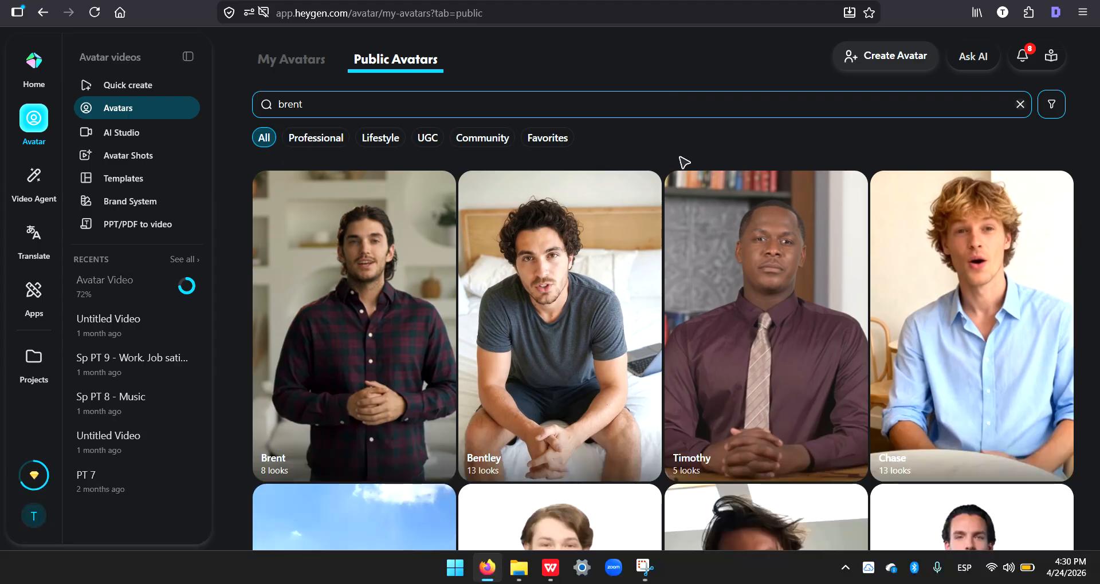
Step: Browse the filtered public avatars to compare the available characters and their outfits and settings
scroll(727, 276, down, 5)
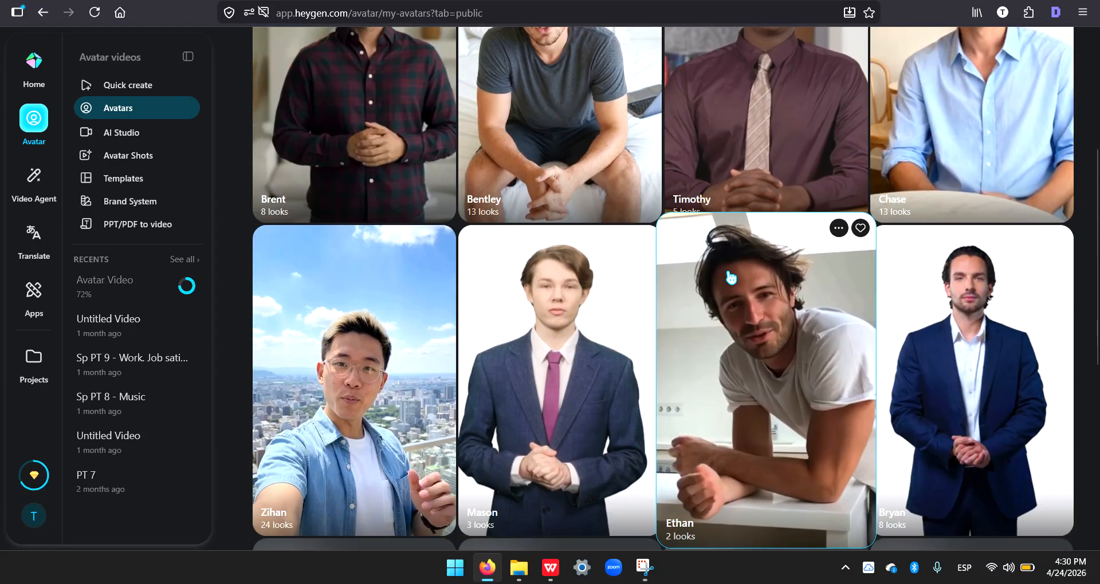
scroll(731, 278, down, 4)
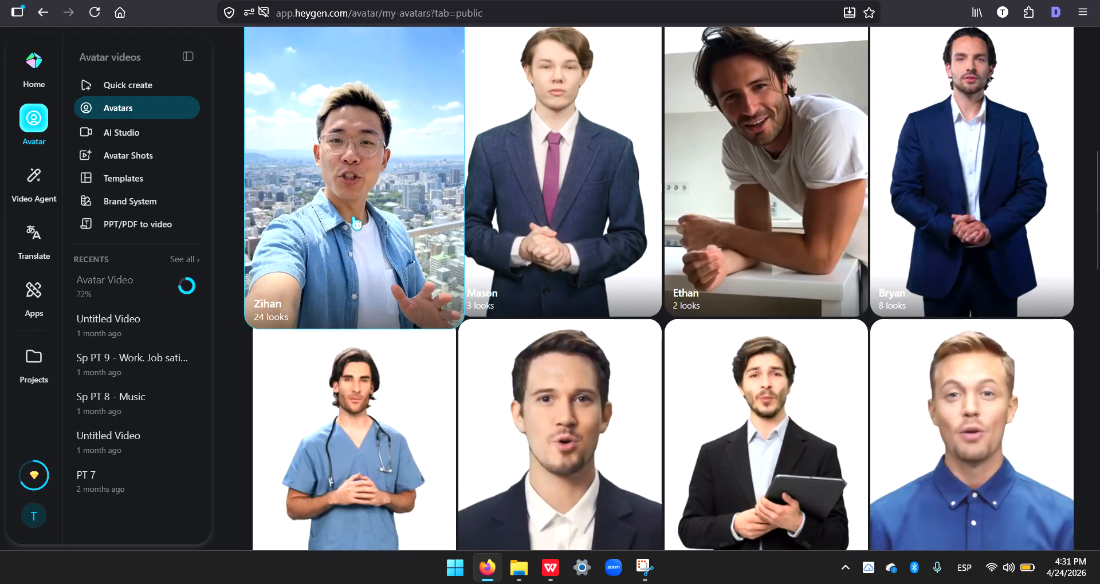
scroll(365, 328, down, 2)
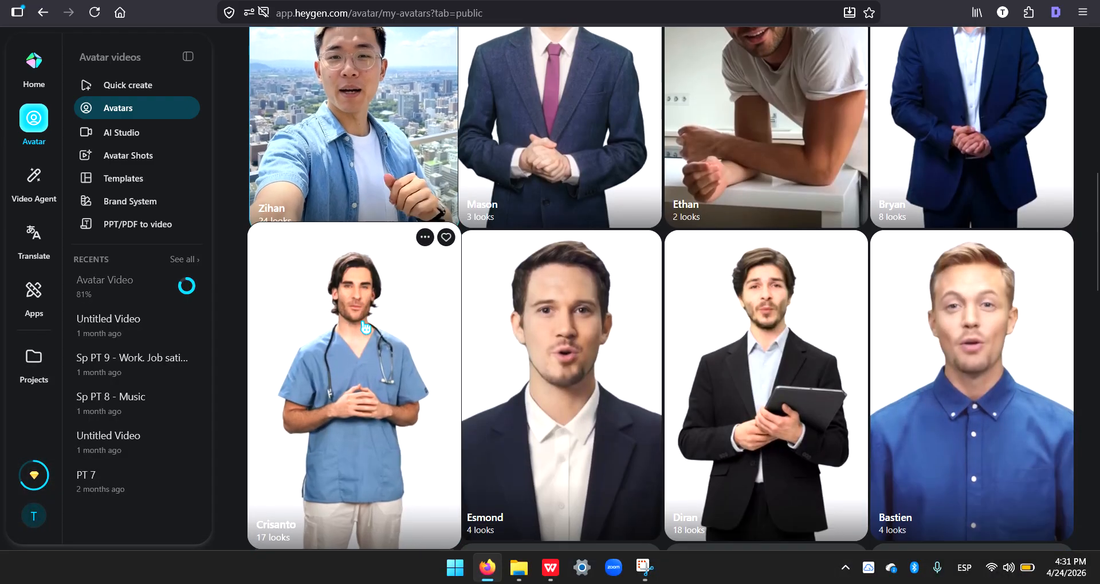
scroll(359, 315, down, 2)
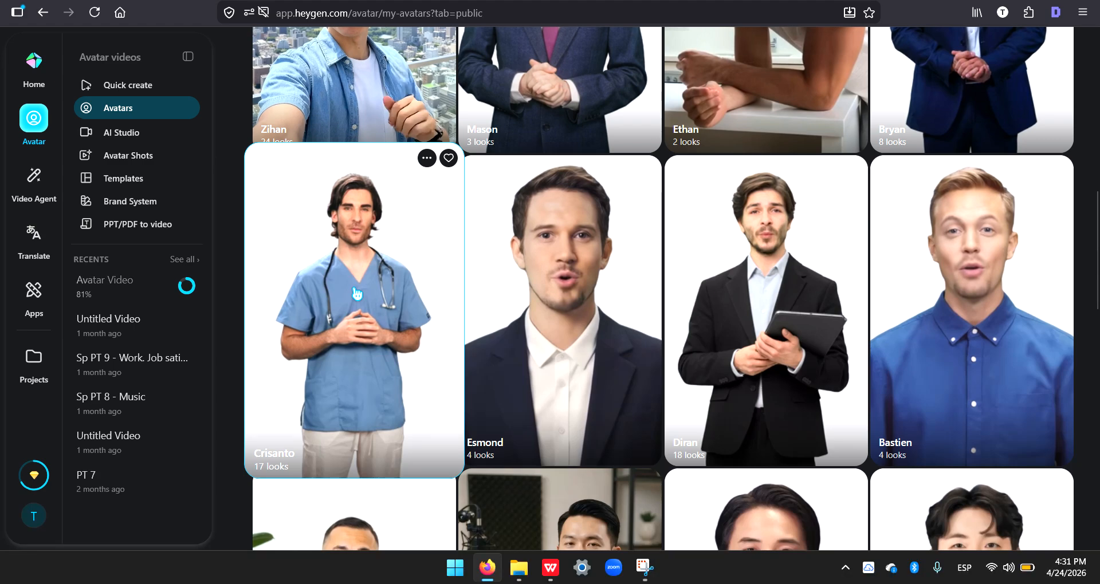
scroll(354, 401, down, 6)
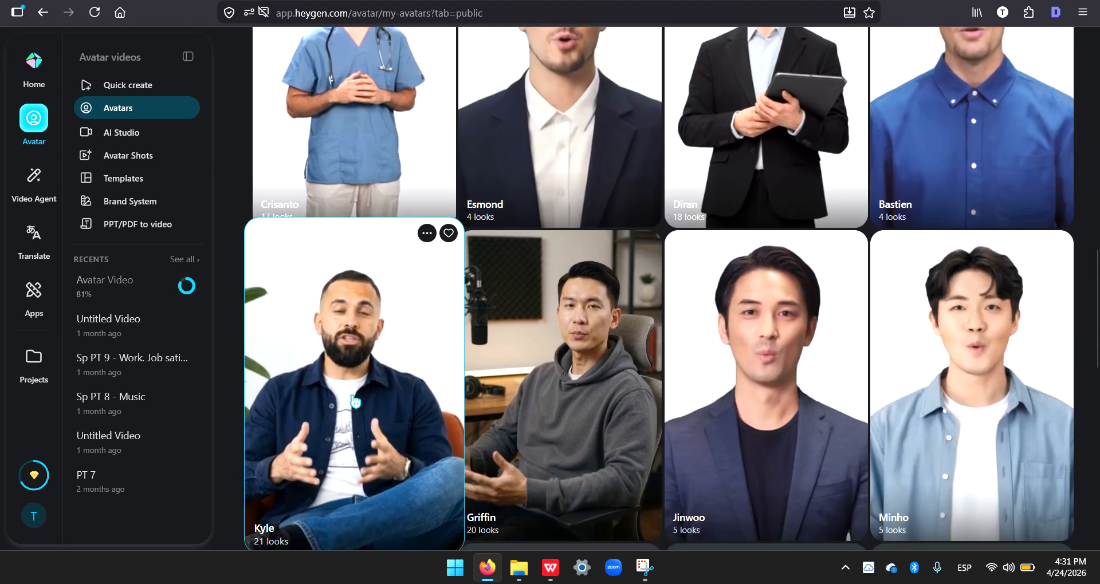
scroll(393, 448, down, 3)
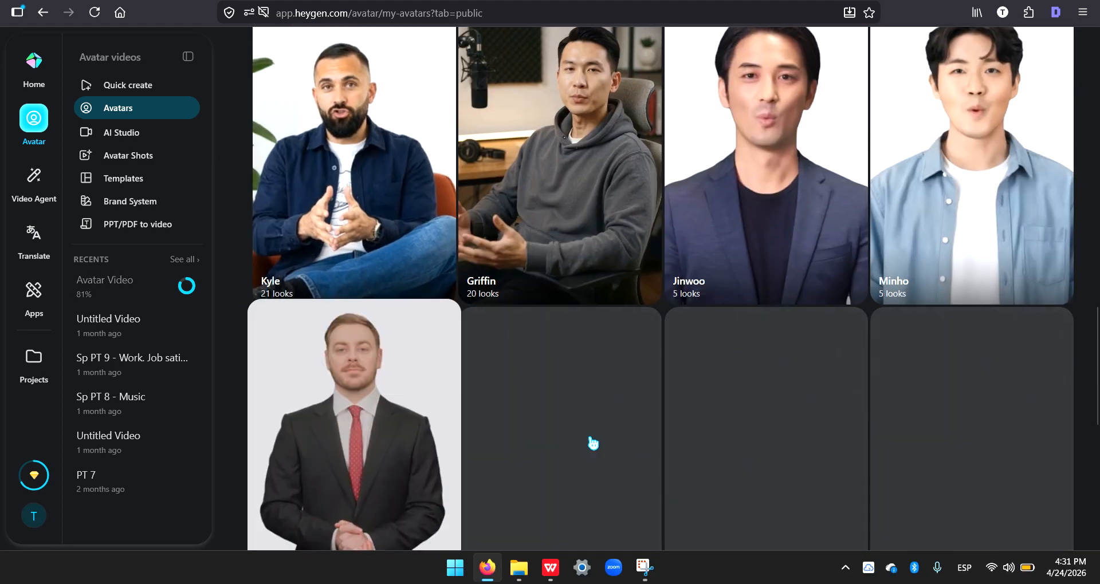
scroll(800, 442, down, 5)
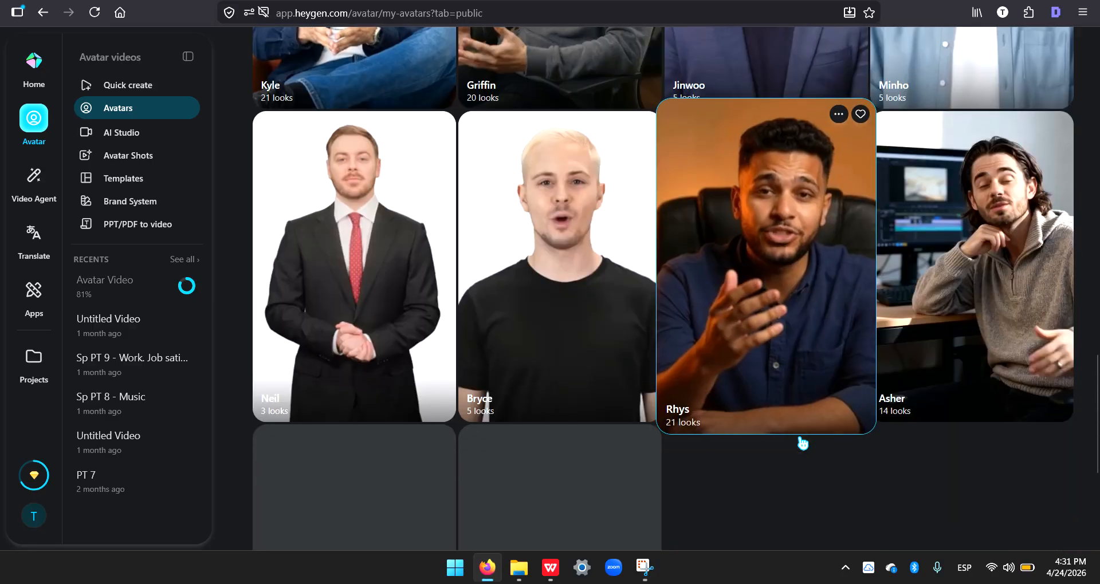
scroll(716, 424, down, 2)
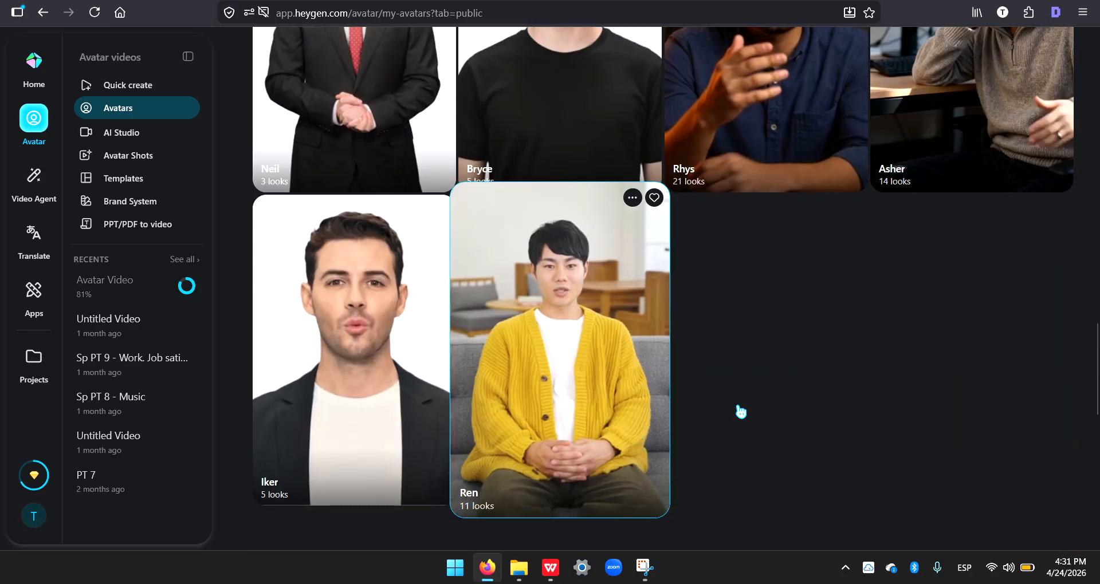
scroll(974, 387, down, 3)
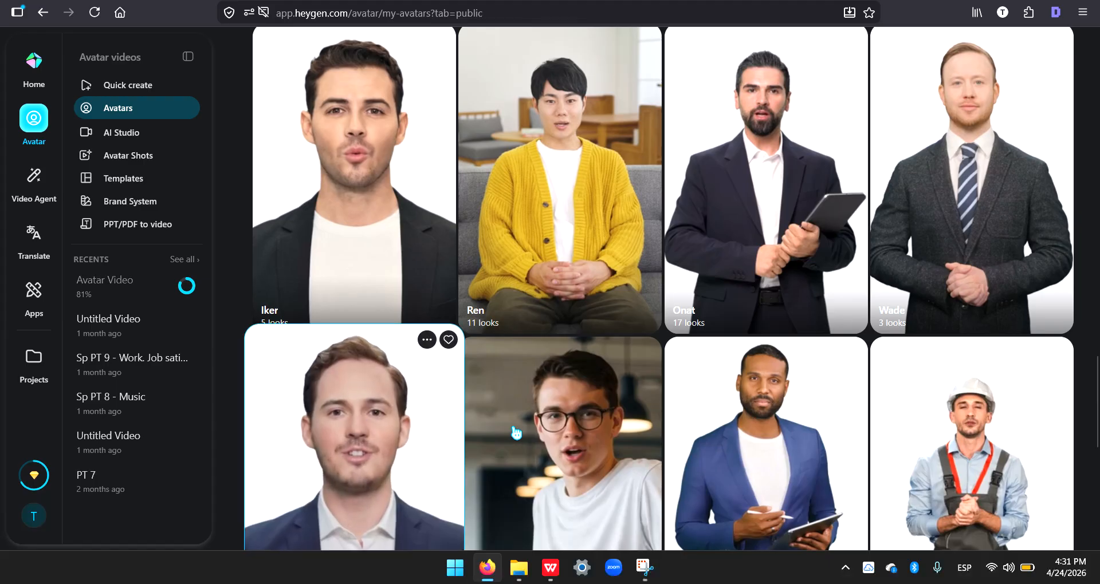
scroll(517, 434, down, 2)
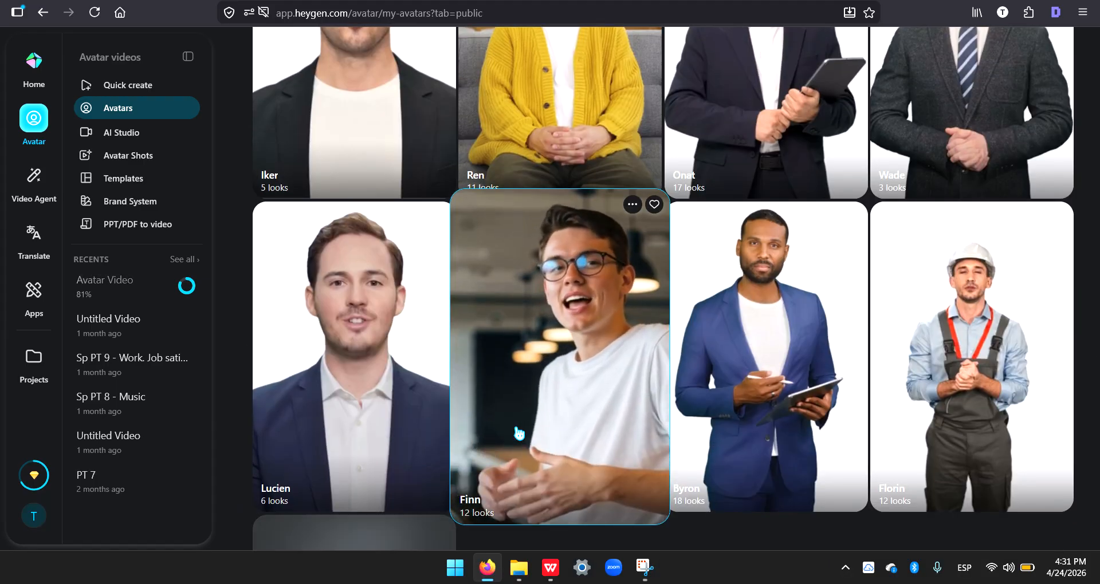
scroll(519, 434, down, 2)
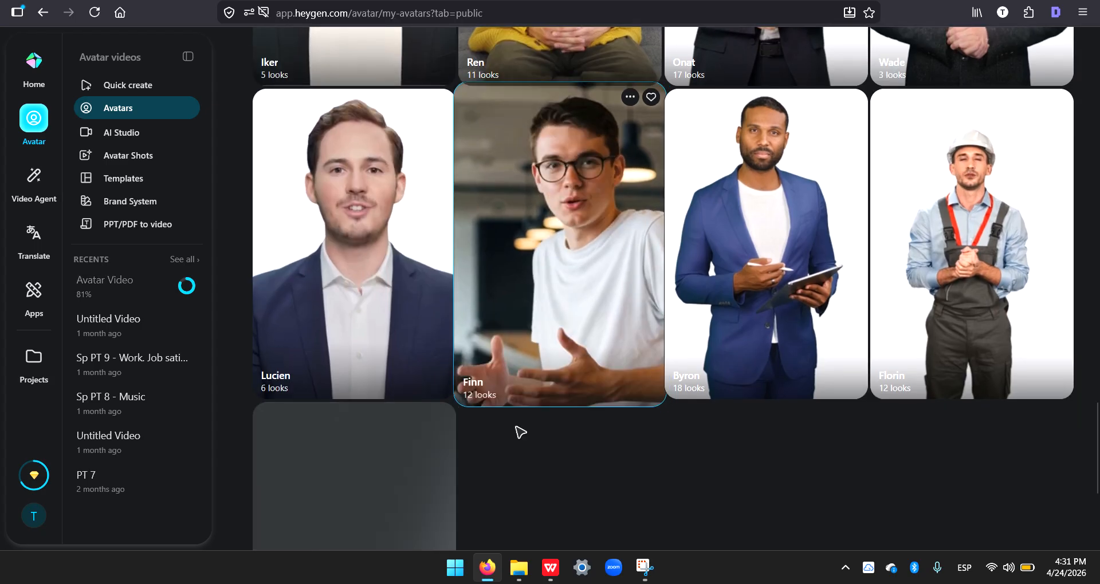
scroll(378, 468, down, 2)
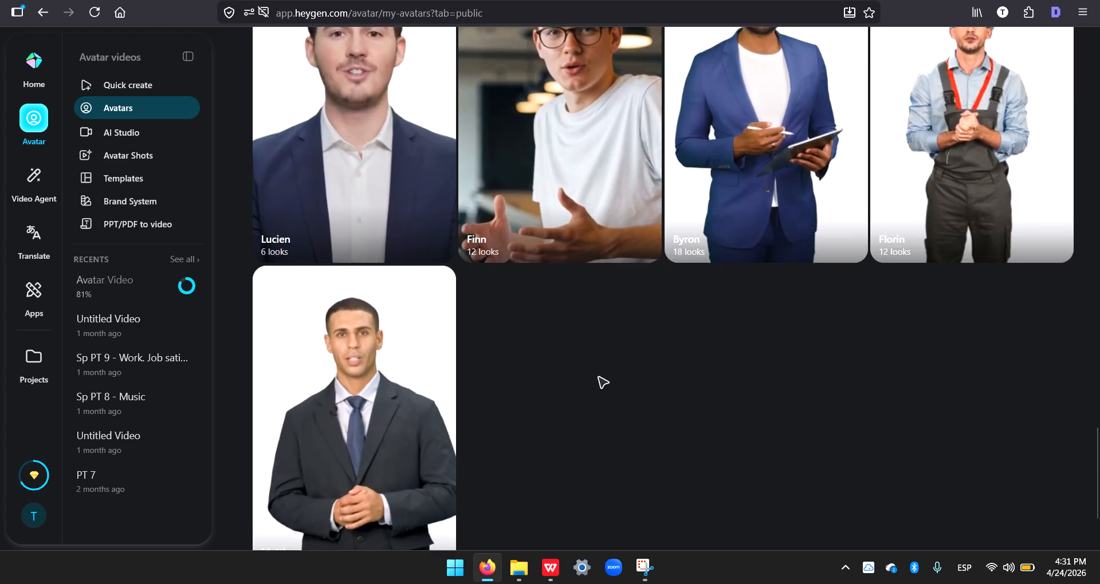
mouse_move(817, 348)
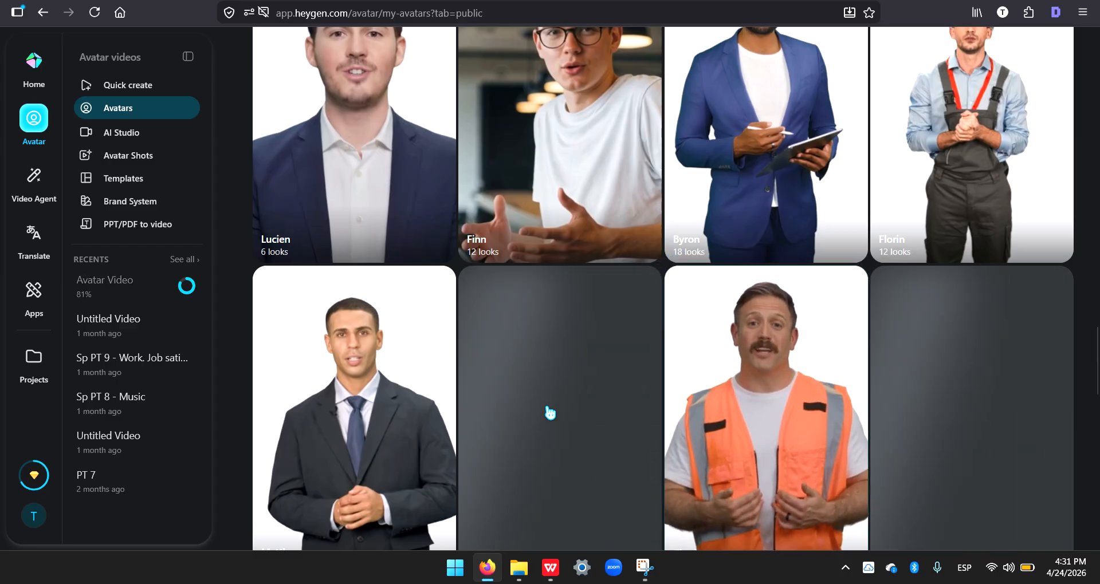
mouse_move(549, 412)
mouse_move(996, 412)
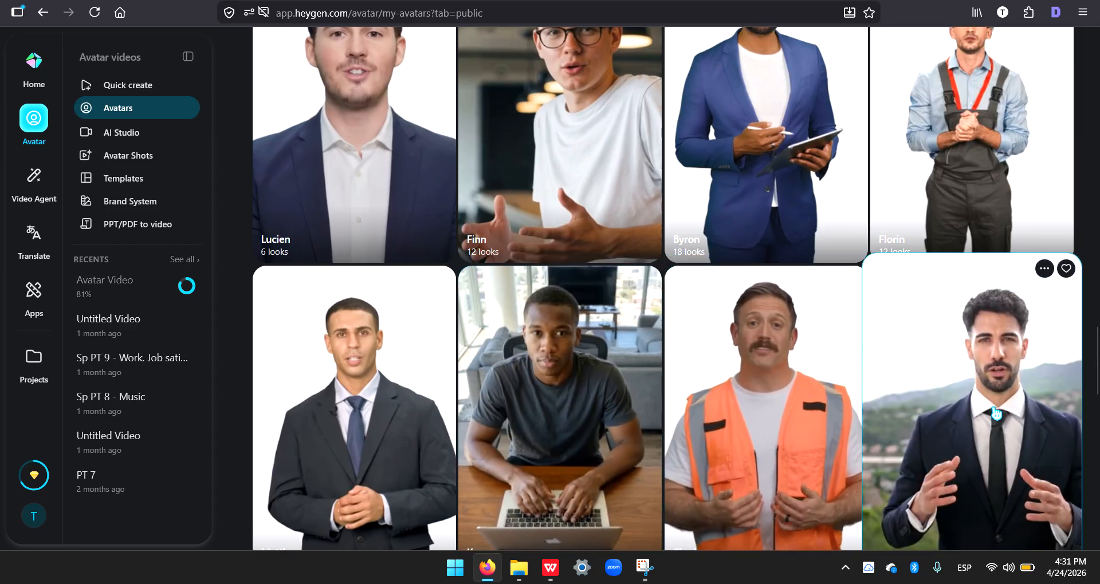
scroll(996, 411, down, 3)
scroll(992, 401, down, 2)
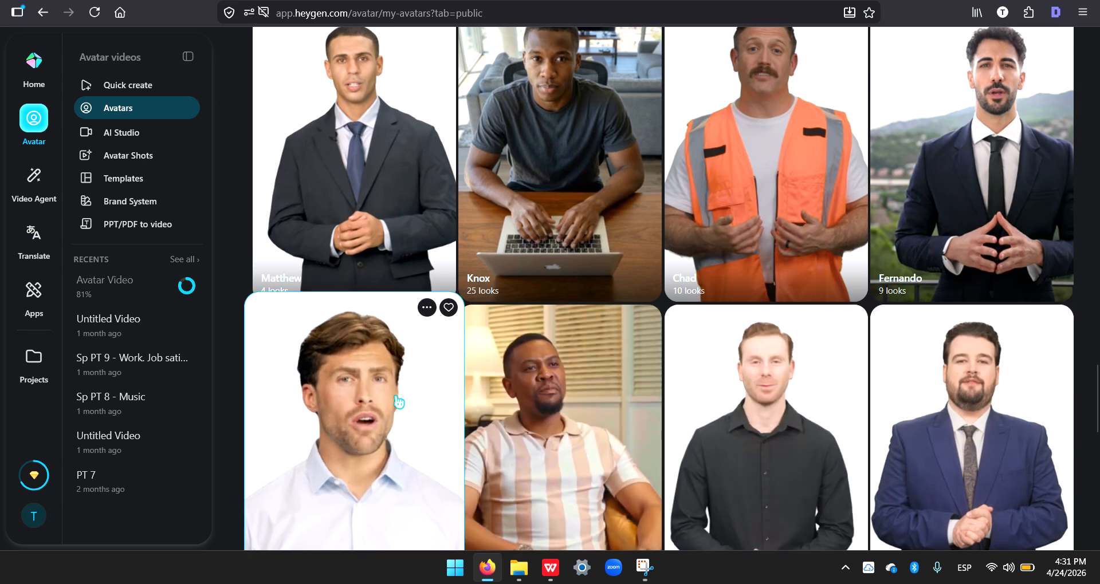
mouse_move(620, 396)
scroll(618, 394, down, 5)
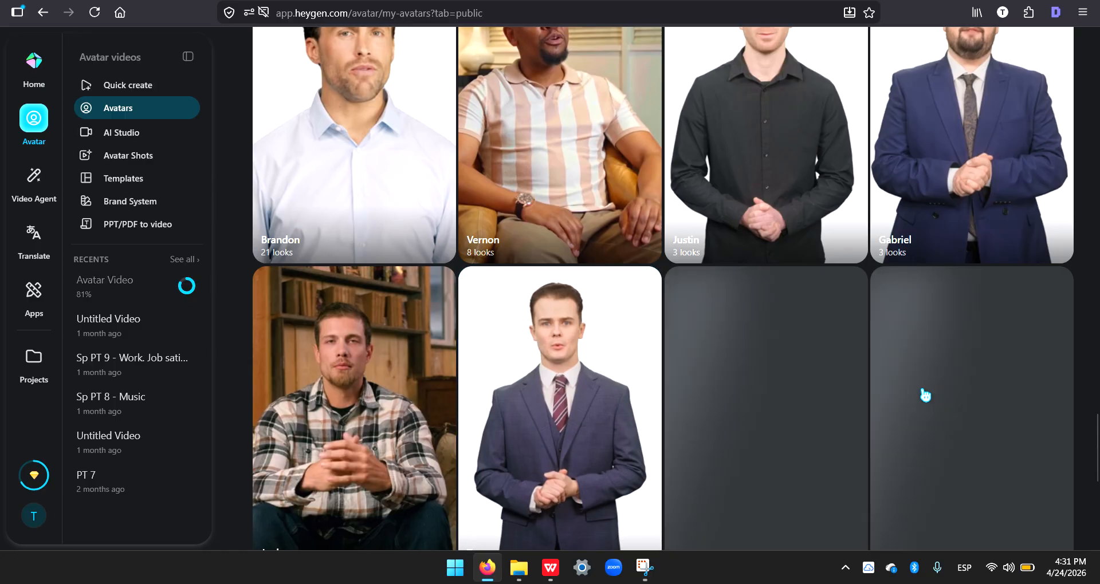
mouse_move(801, 401)
Step: Return to the beginning of the public avatar list and open the Brent avatar's looks
scroll(802, 401, up, 2)
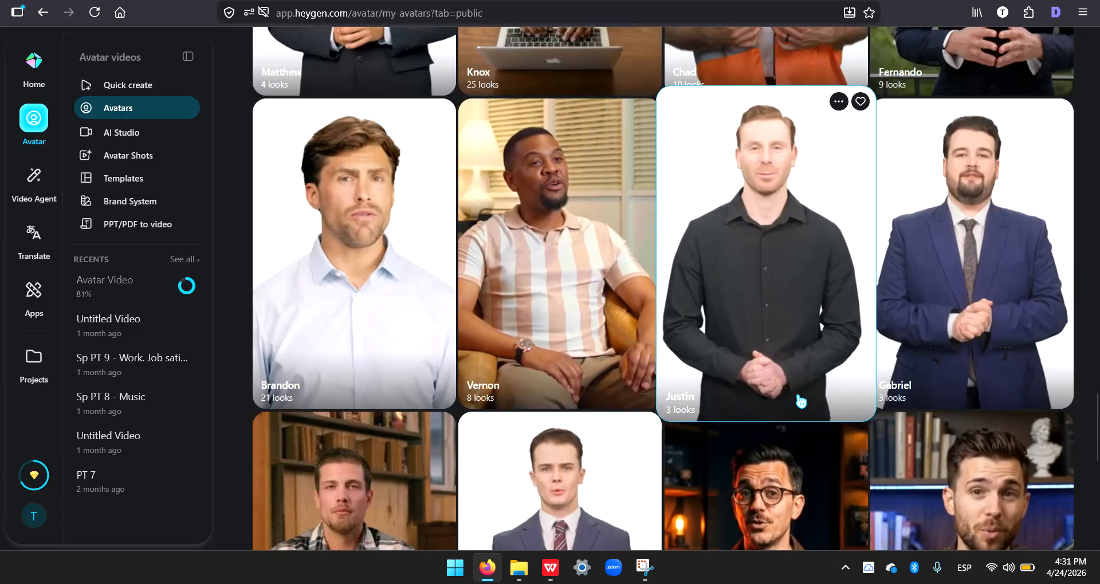
scroll(801, 402, up, 1)
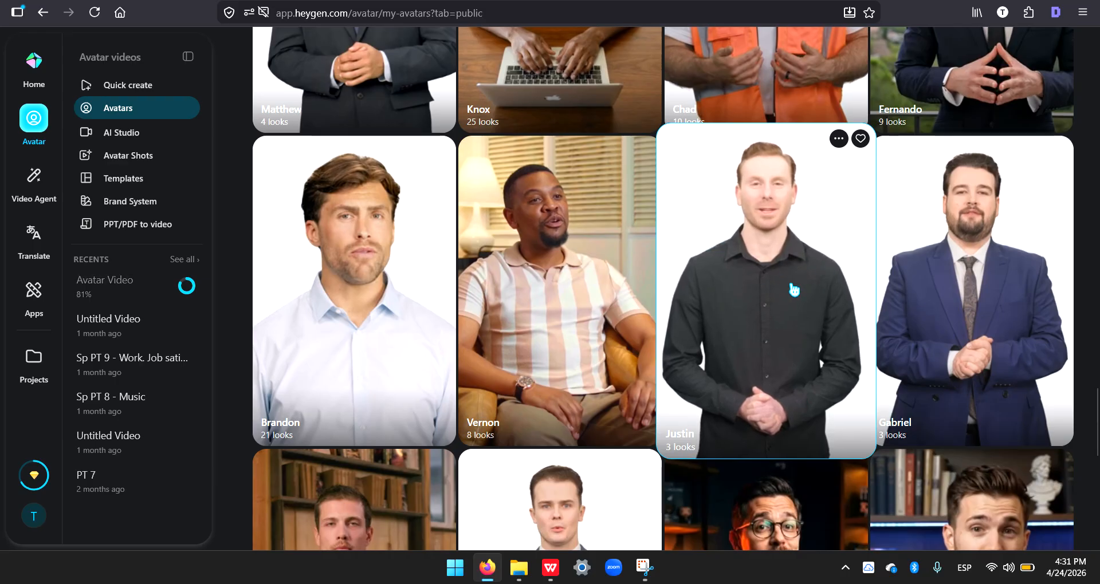
scroll(795, 291, up, 4)
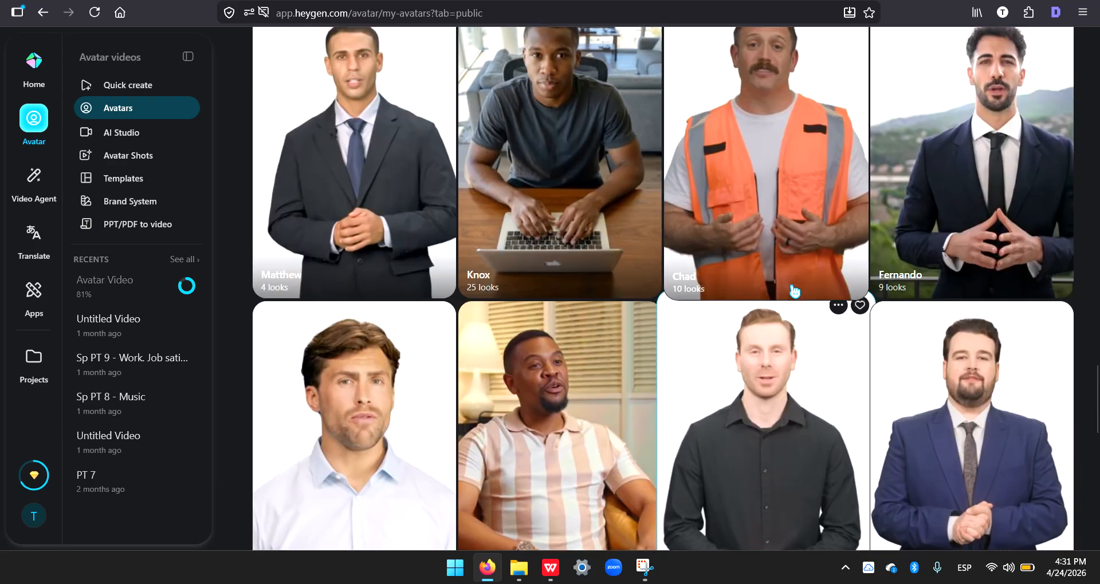
scroll(795, 291, up, 4)
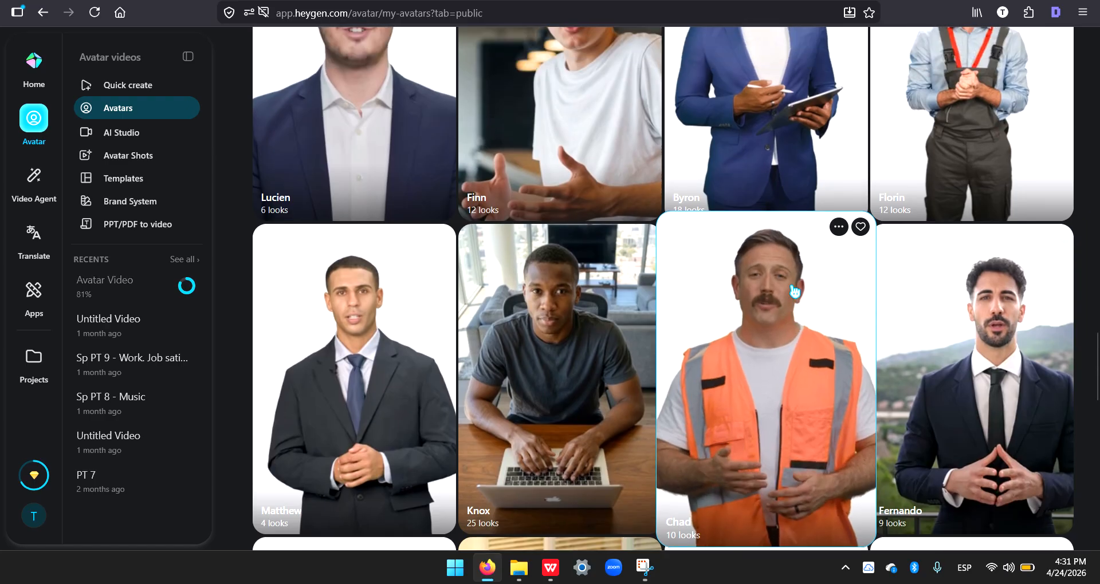
scroll(793, 292, up, 1)
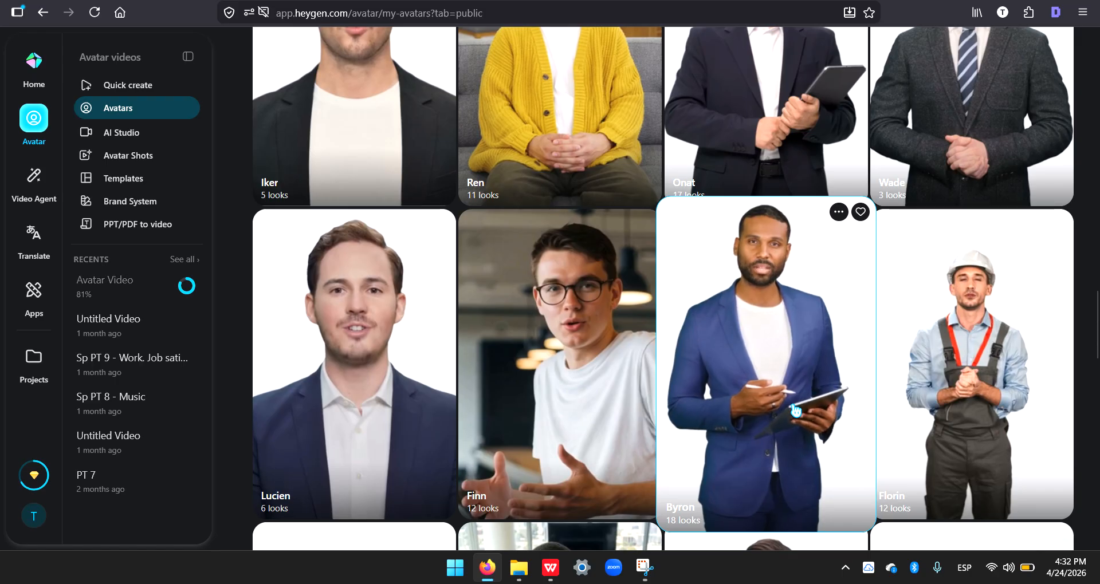
scroll(750, 399, up, 2)
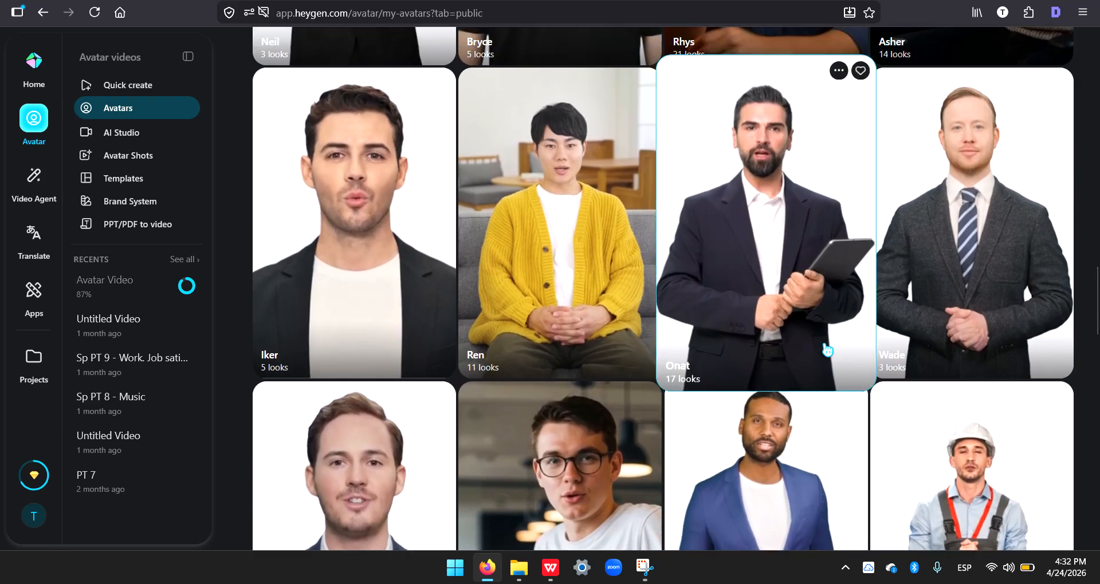
scroll(826, 344, up, 1)
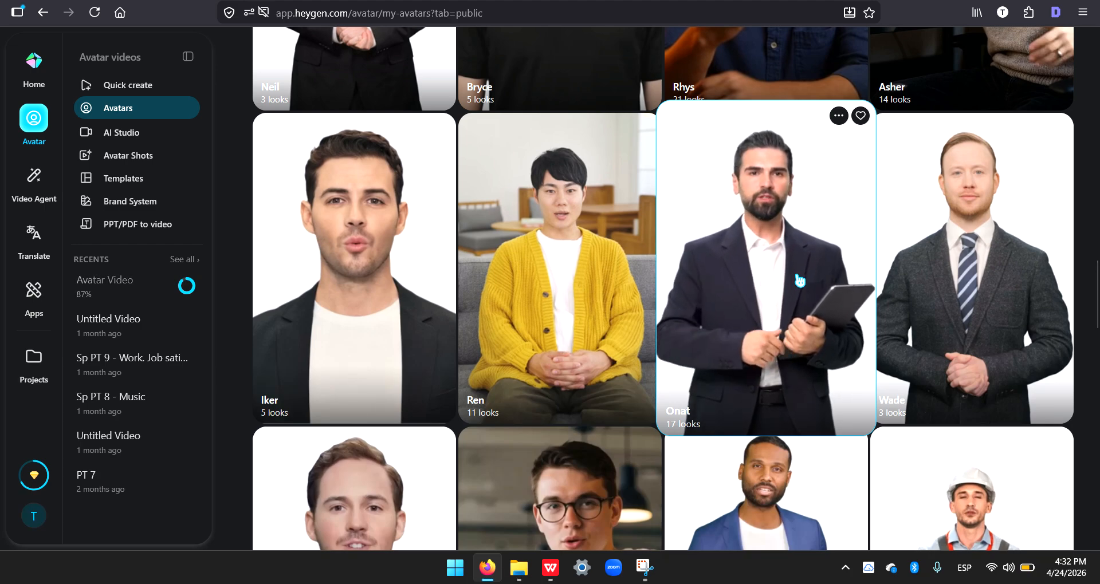
scroll(798, 278, up, 5)
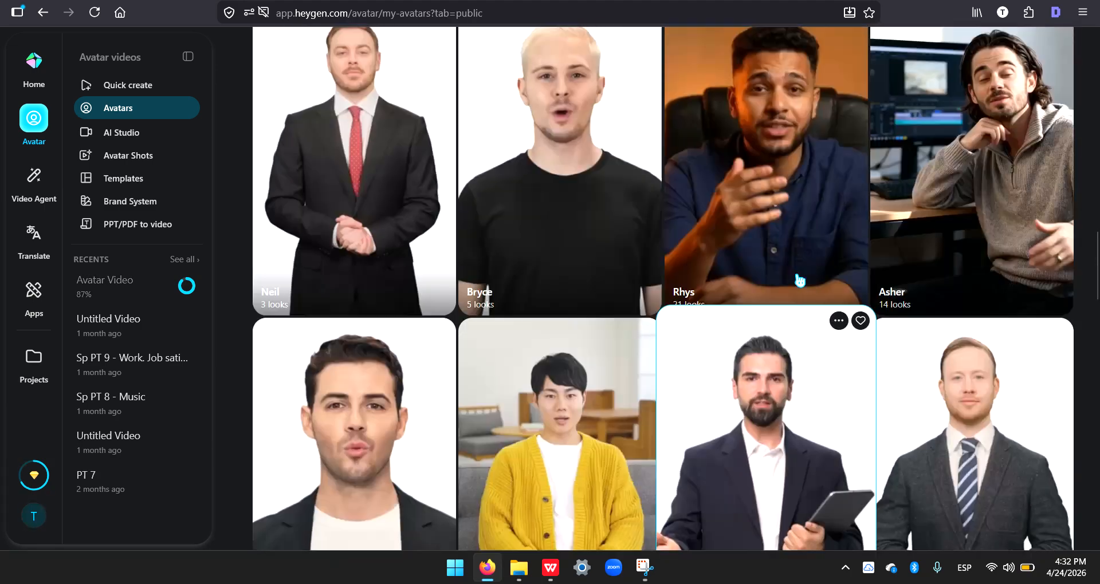
scroll(799, 280, up, 10)
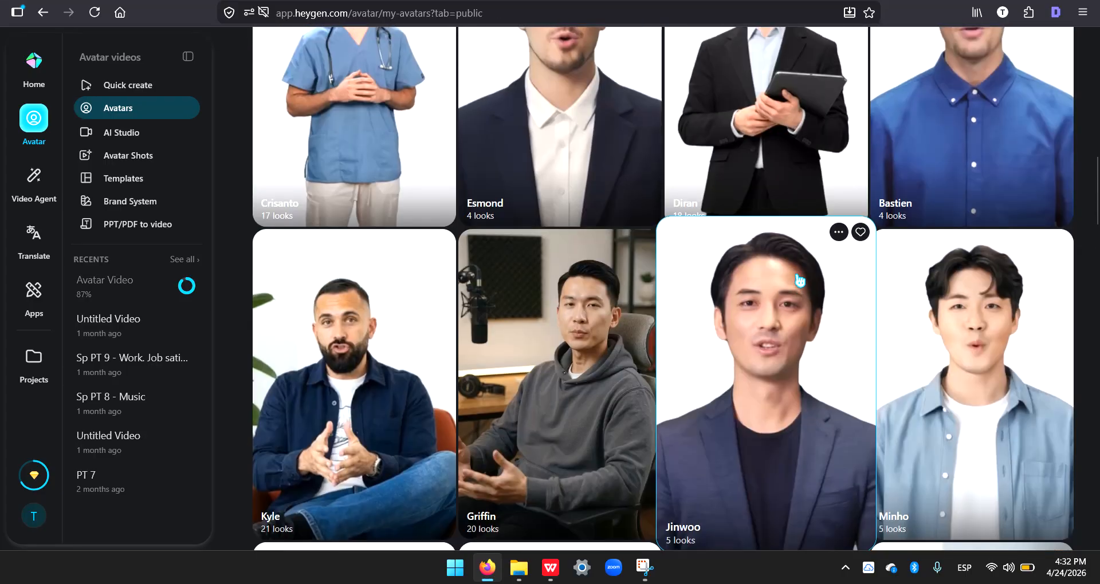
scroll(799, 280, up, 10)
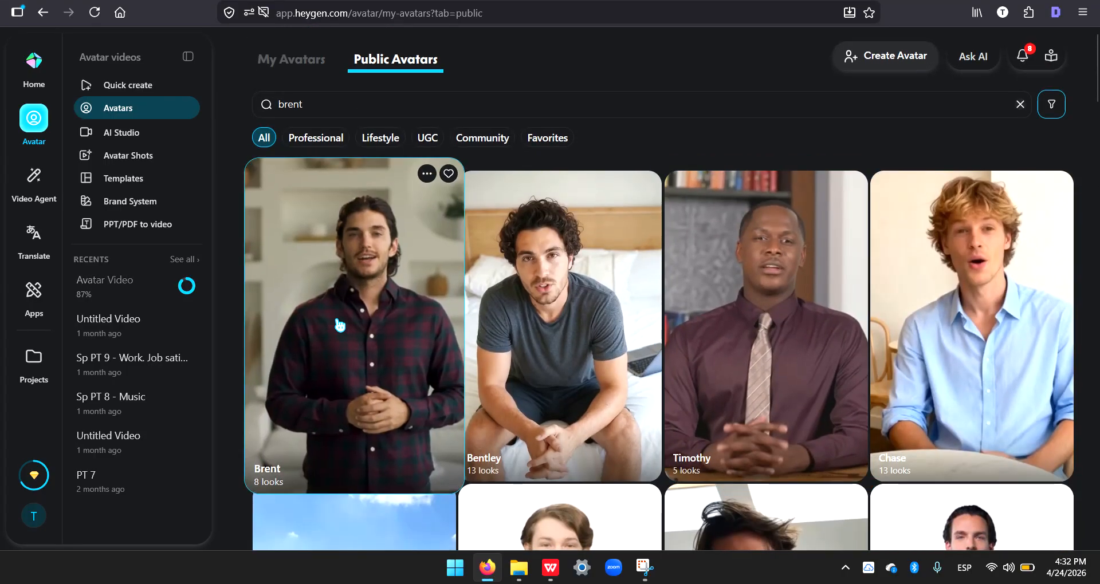
click(339, 325)
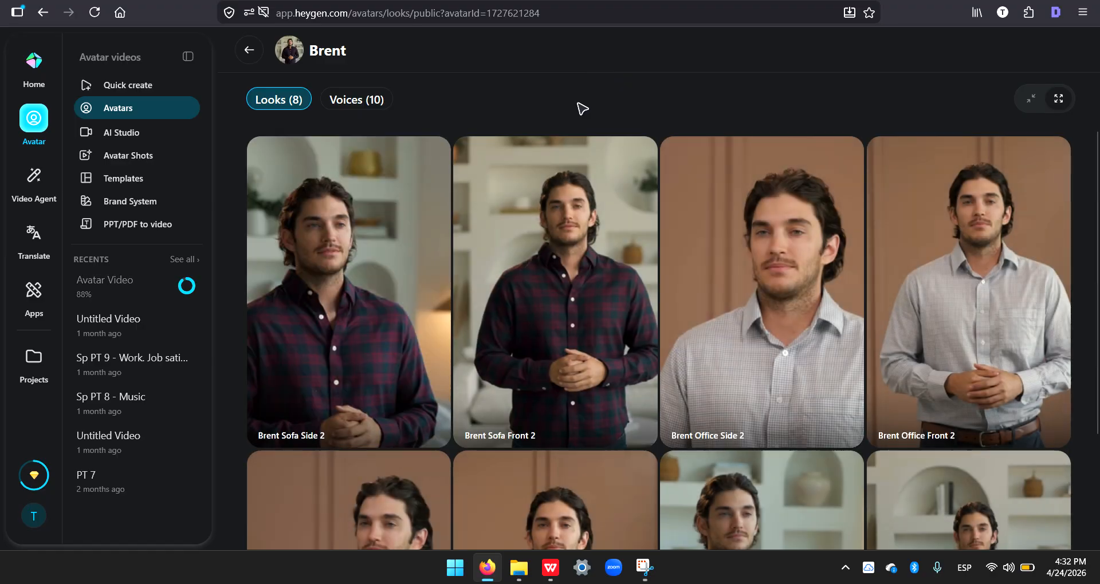
mouse_move(577, 291)
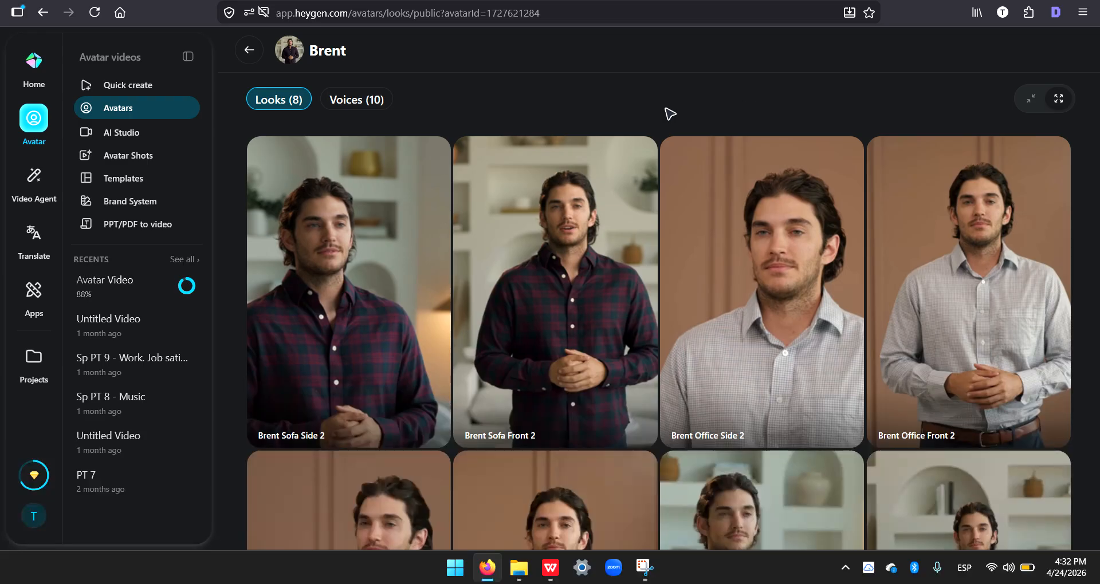
Step: Compare the available Brent looks and open the preview of Brent Sofa Front 2
mouse_move(563, 332)
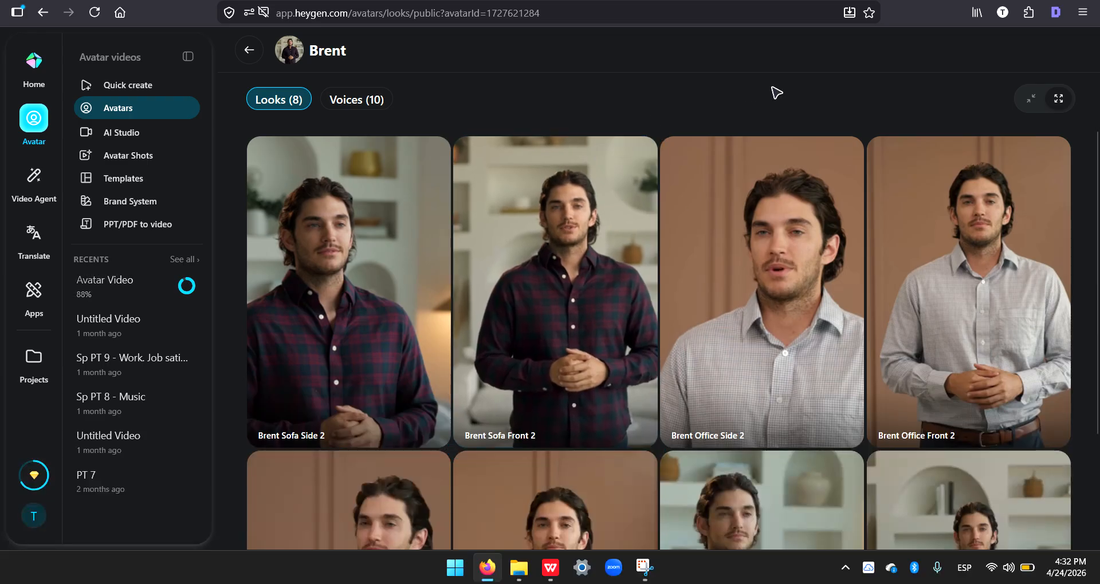
scroll(781, 216, down, 4)
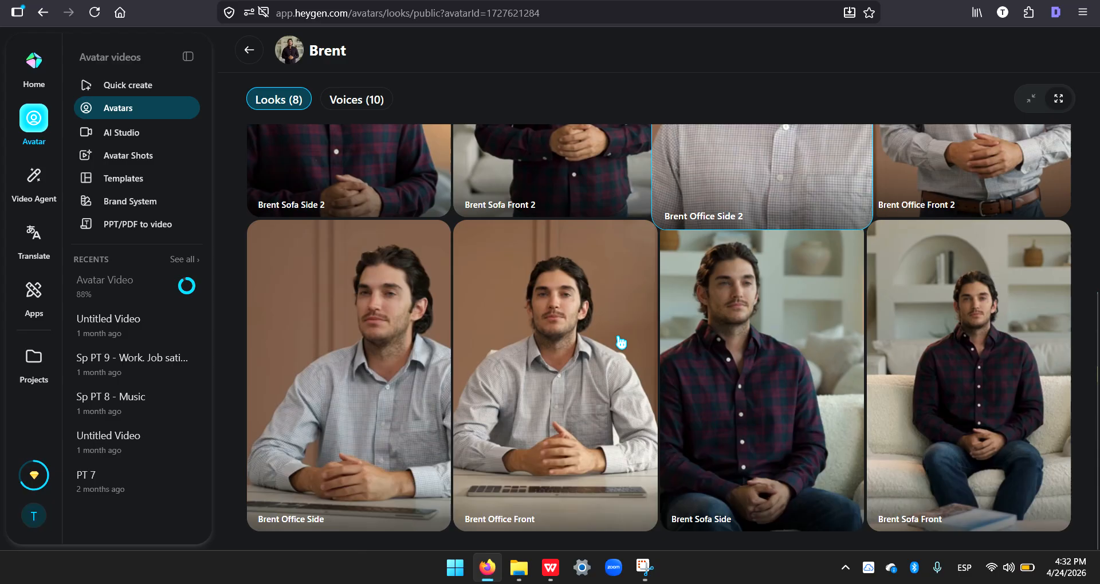
mouse_move(505, 381)
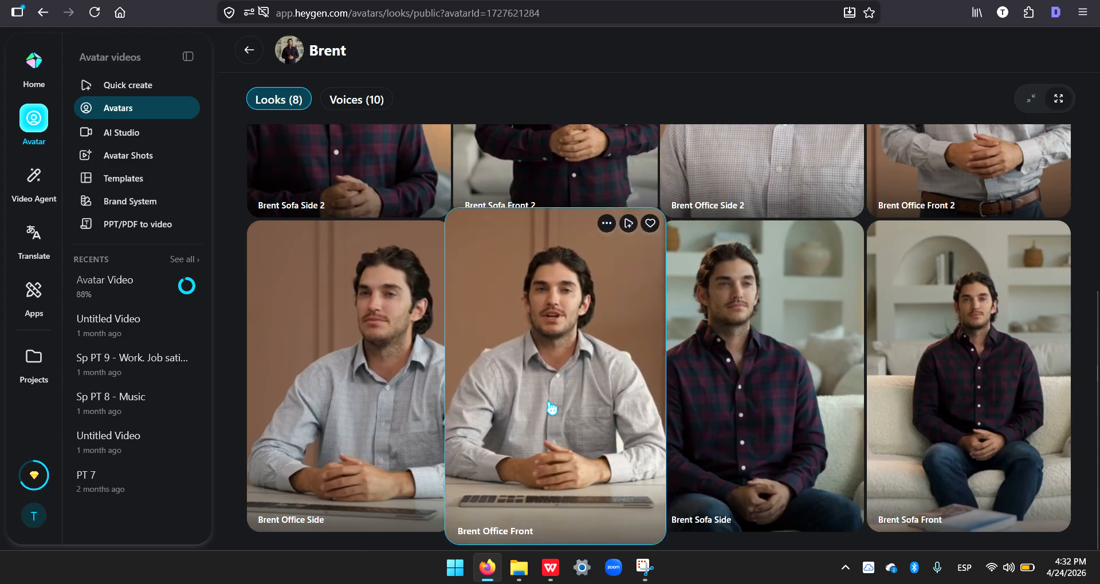
mouse_move(1006, 346)
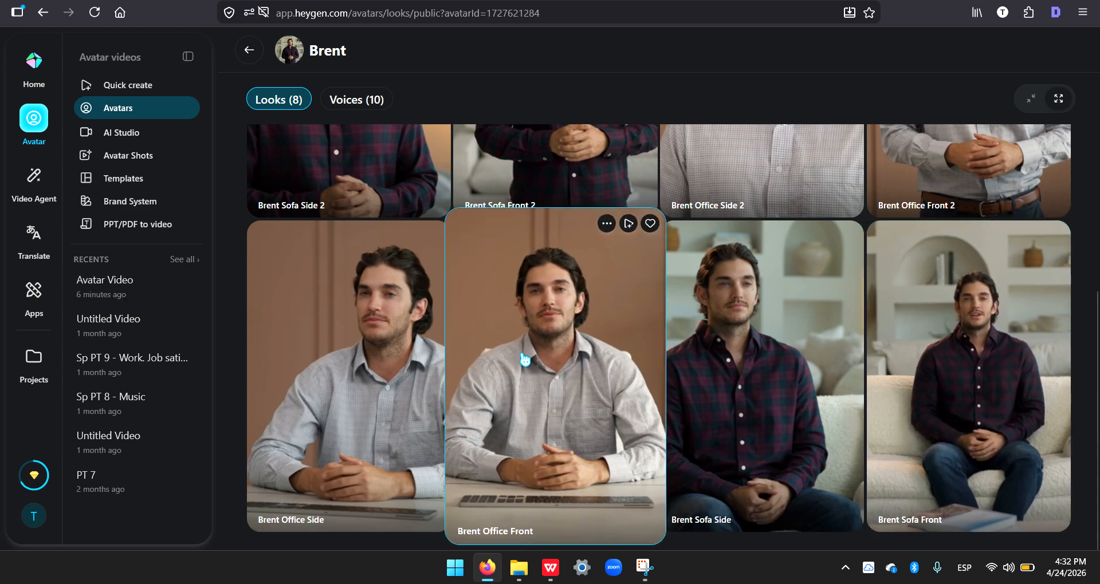
scroll(539, 376, up, 4)
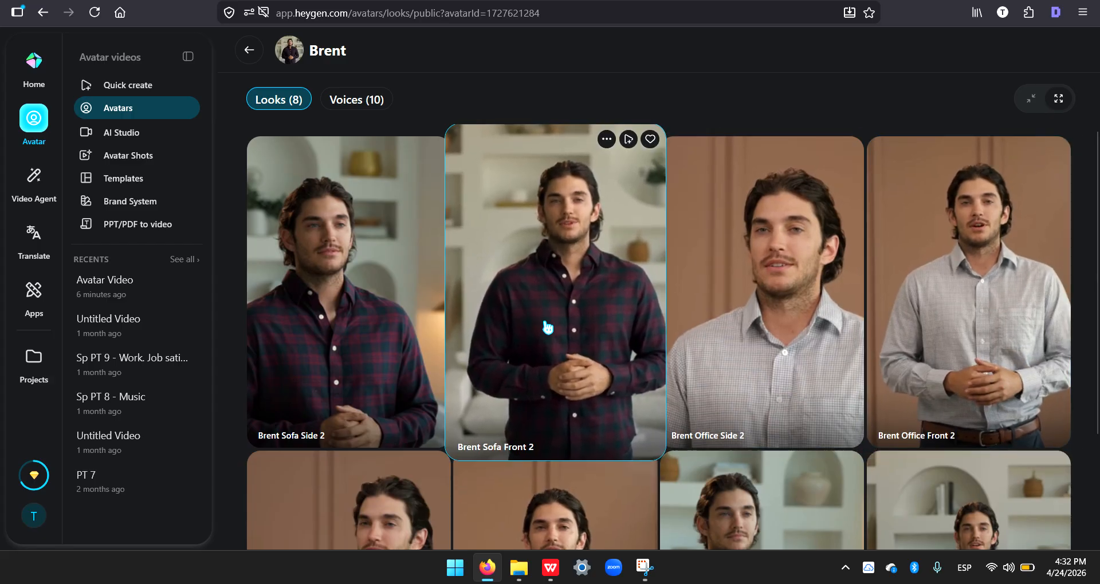
click(548, 327)
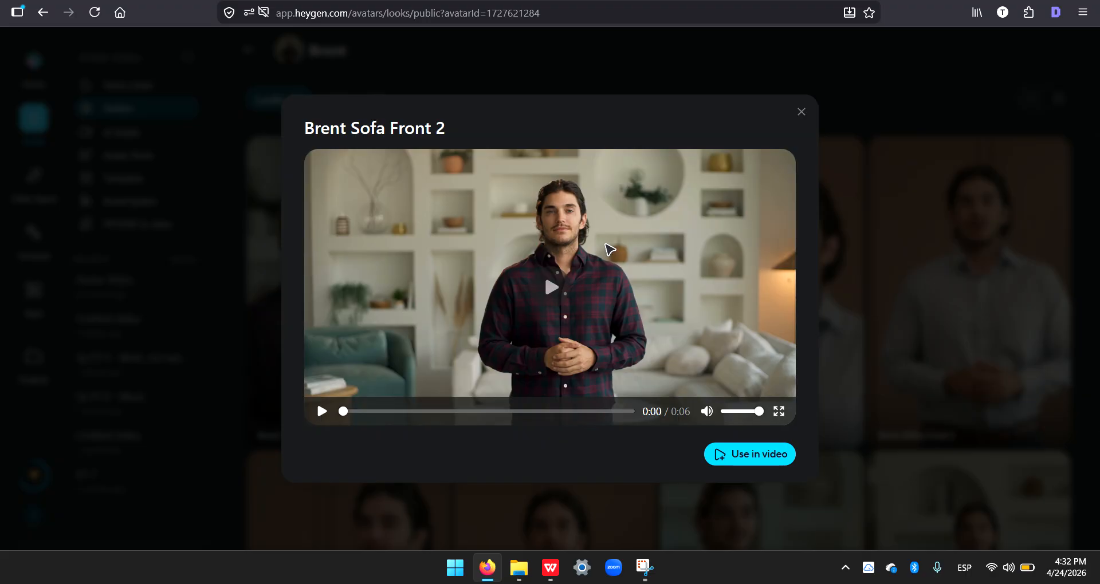
Step: Use the Brent Sofa Front 2 look in a new script-based video and open it in AI Studio
click(716, 455)
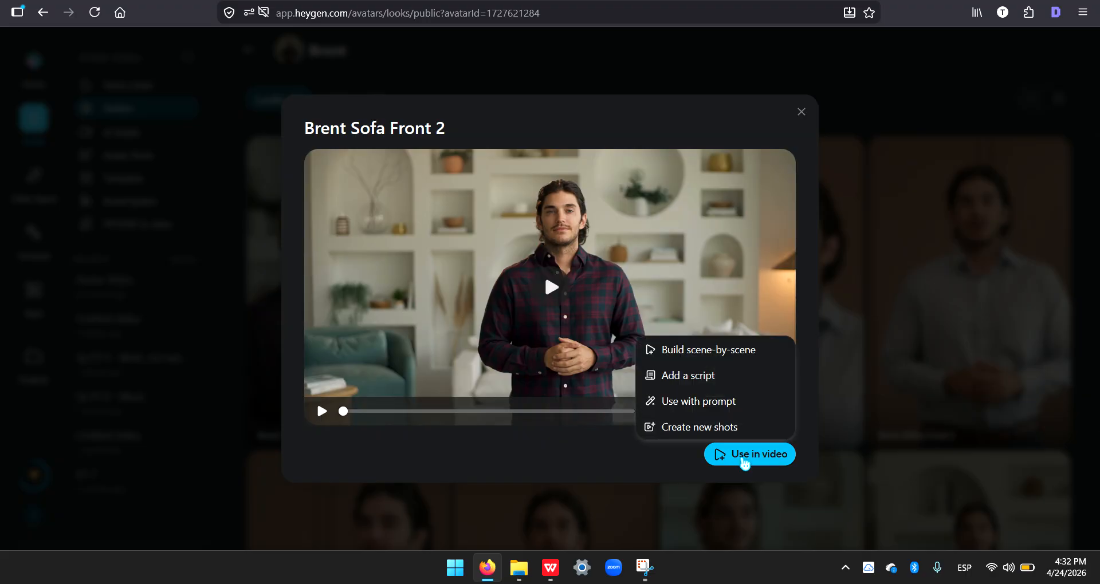
click(659, 377)
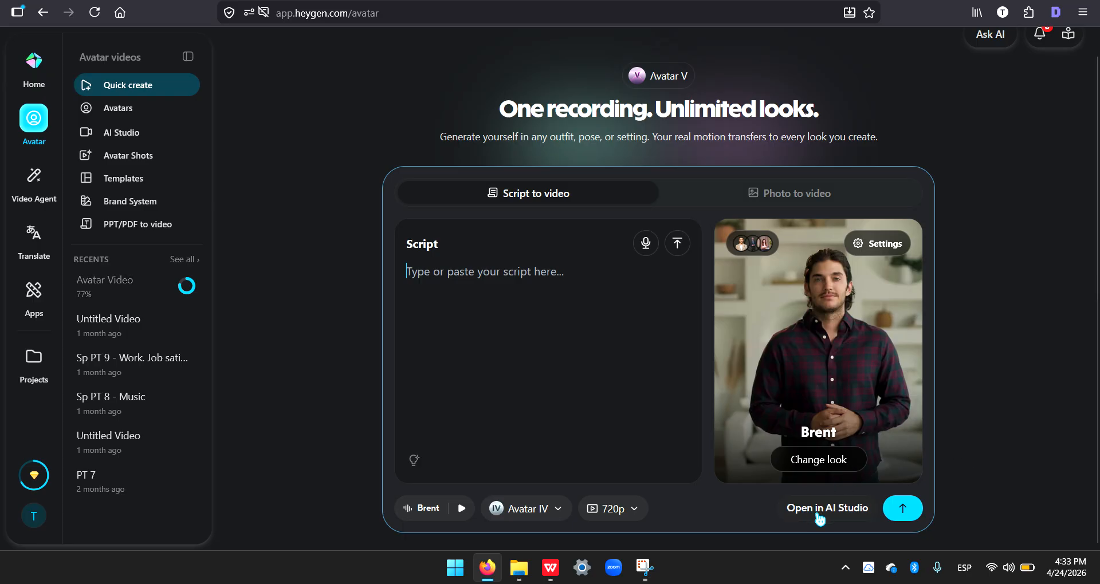
click(839, 514)
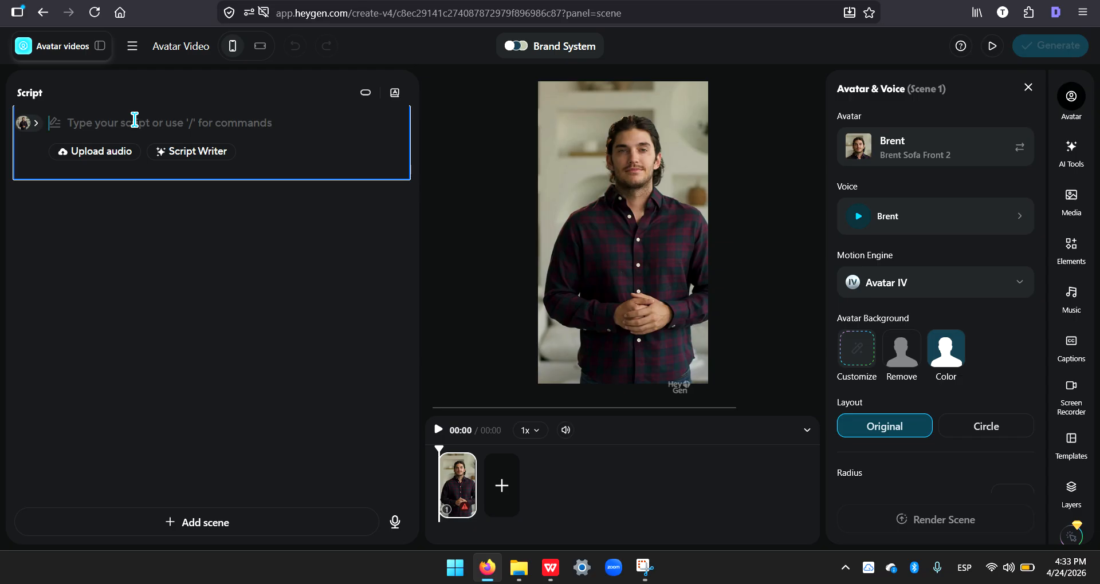
Step: Switch to the WPS Writer document and review the title, introduction and interviewer questions of the PT 9 NEW - Studying Habits task
key(alt+Tab)
key(Tab)
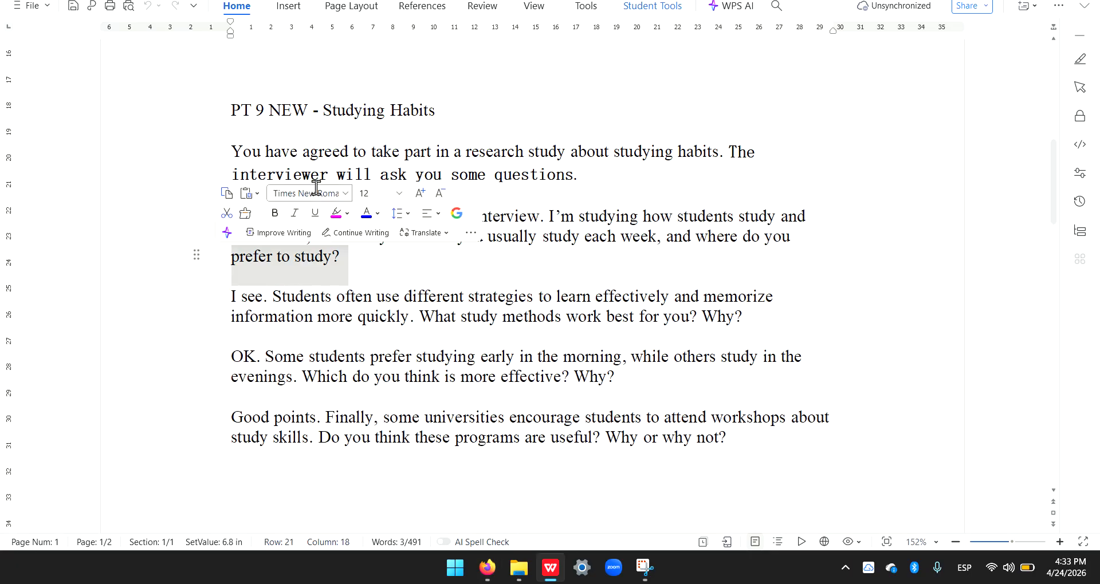
click(349, 151)
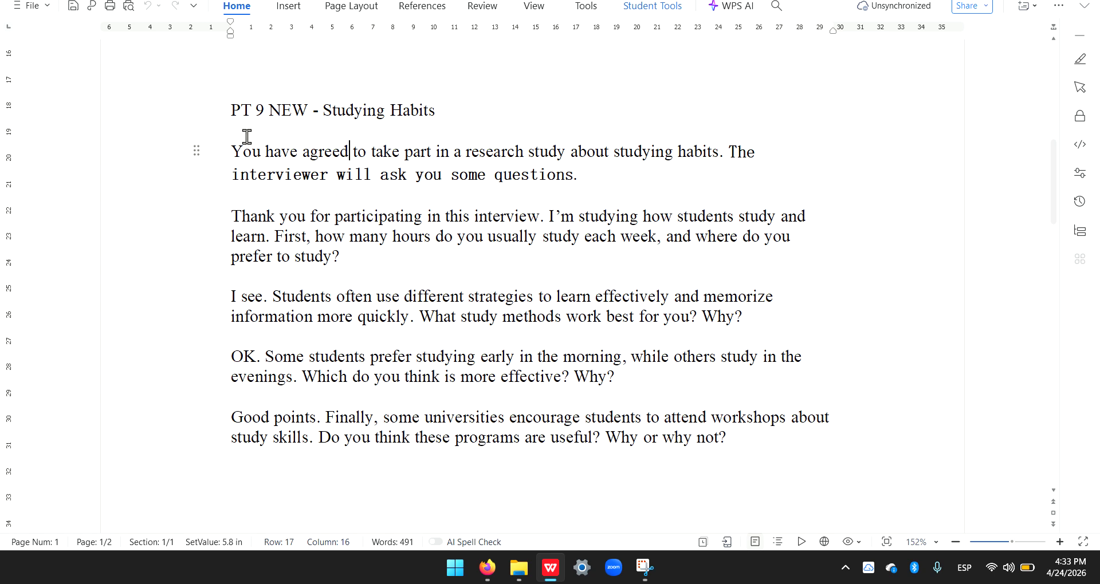
drag(229, 109, 259, 112)
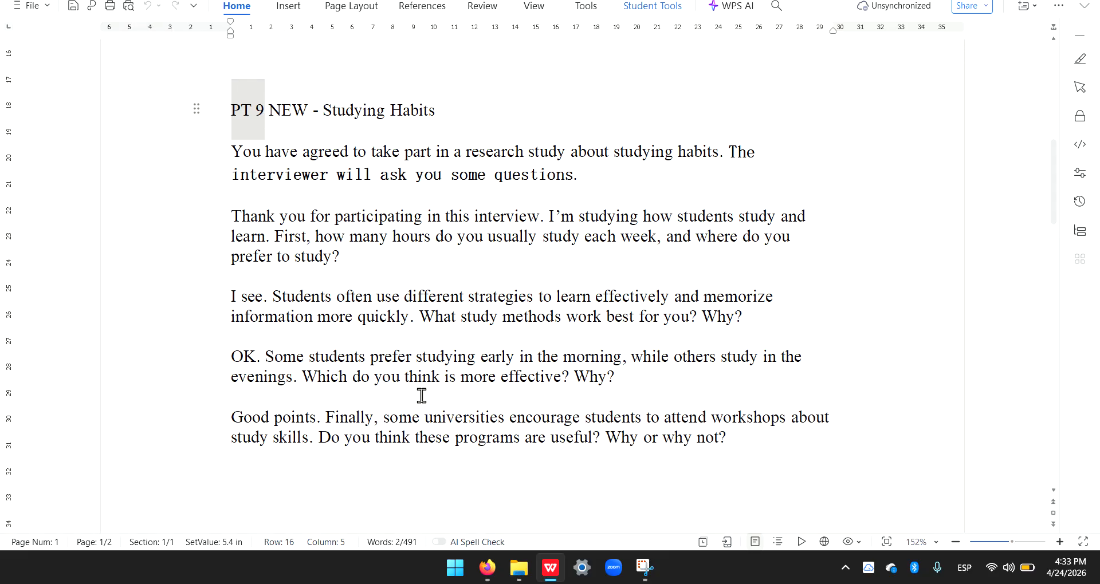
drag(149, 148, 147, 182)
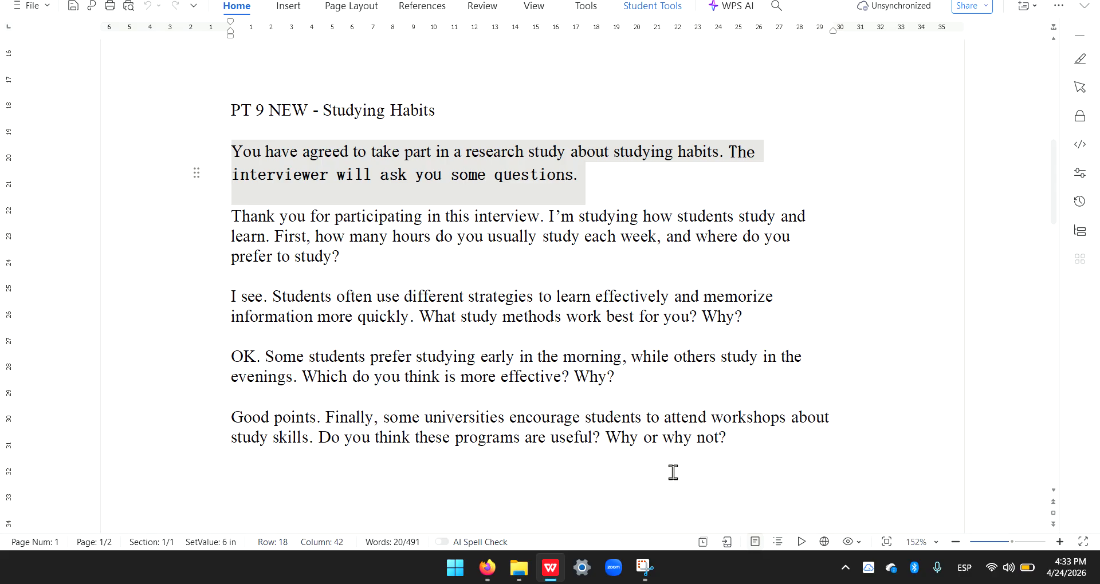
drag(152, 222, 142, 439)
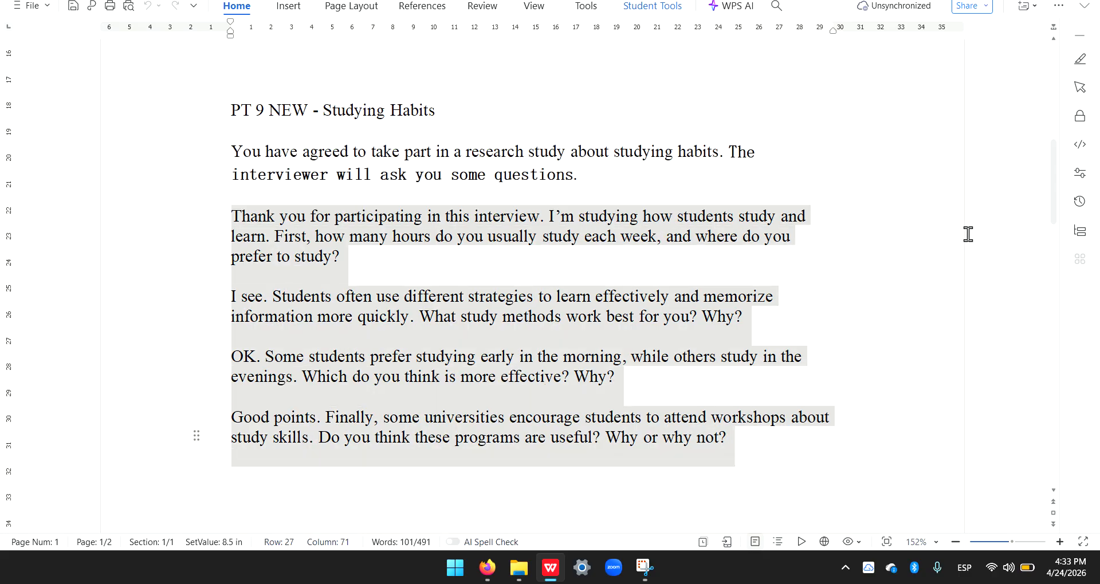
drag(167, 156, 165, 180)
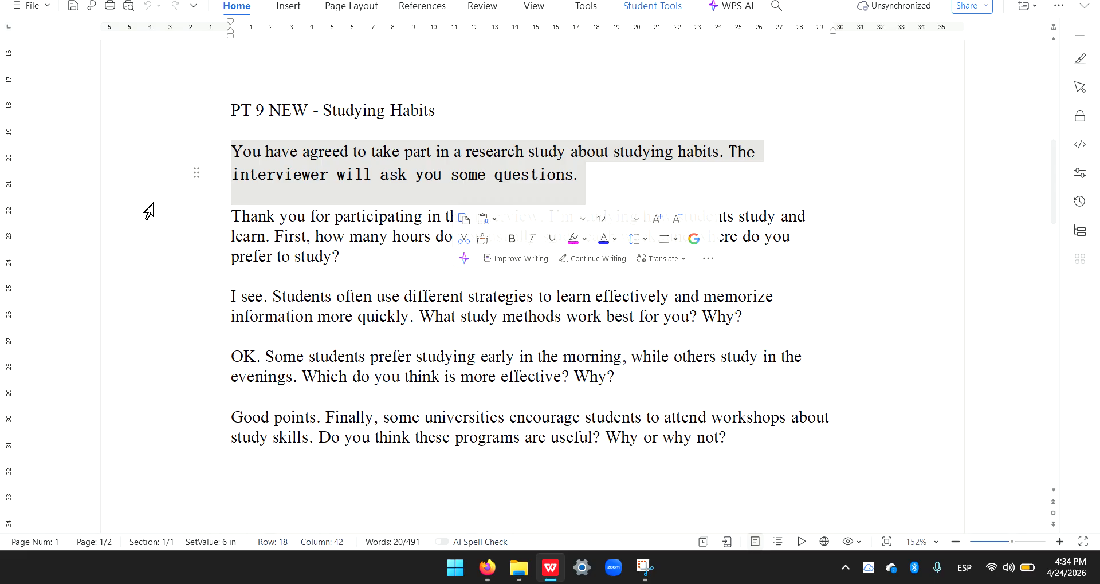
Step: Copy the four interviewer paragraphs, "Thank you for participating" through "Why or why not?", into the HeyGen scene script and preview the speech
click(150, 224)
drag(149, 225, 172, 452)
key(ctrl+c)
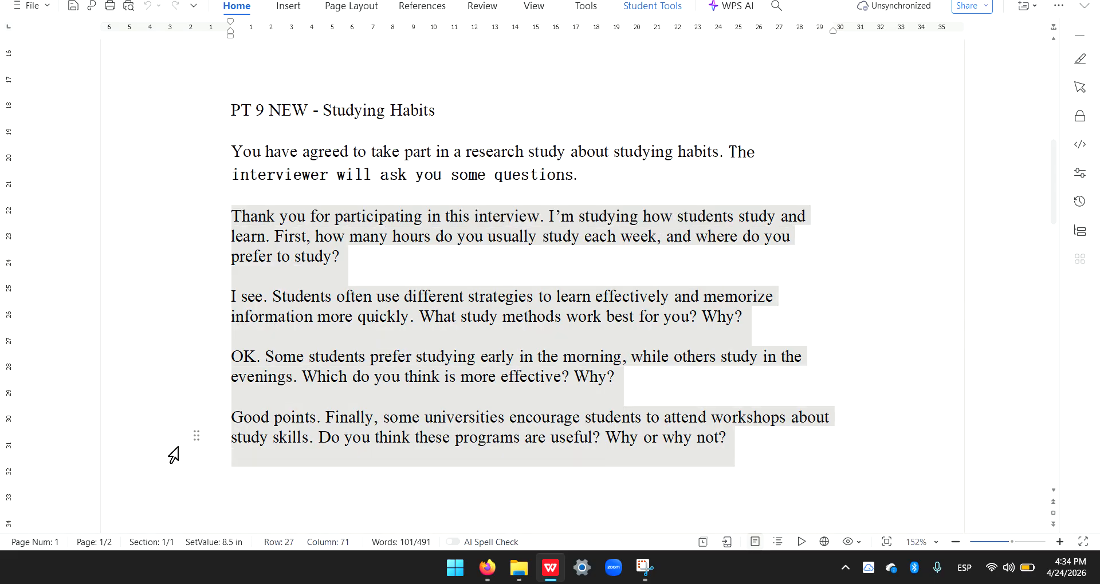
key(alt+Tab)
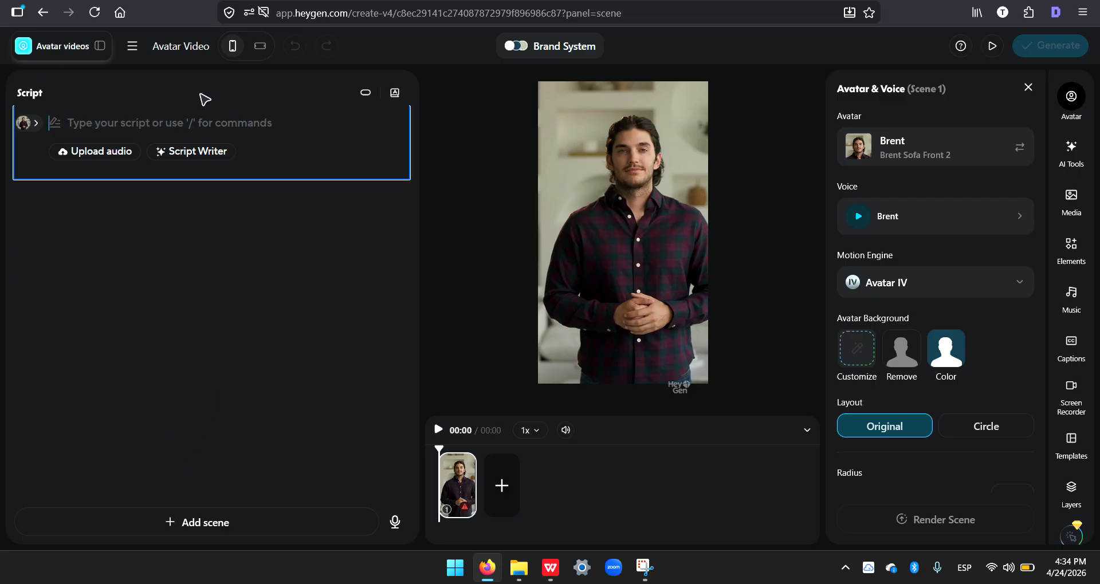
key(ctrl+v)
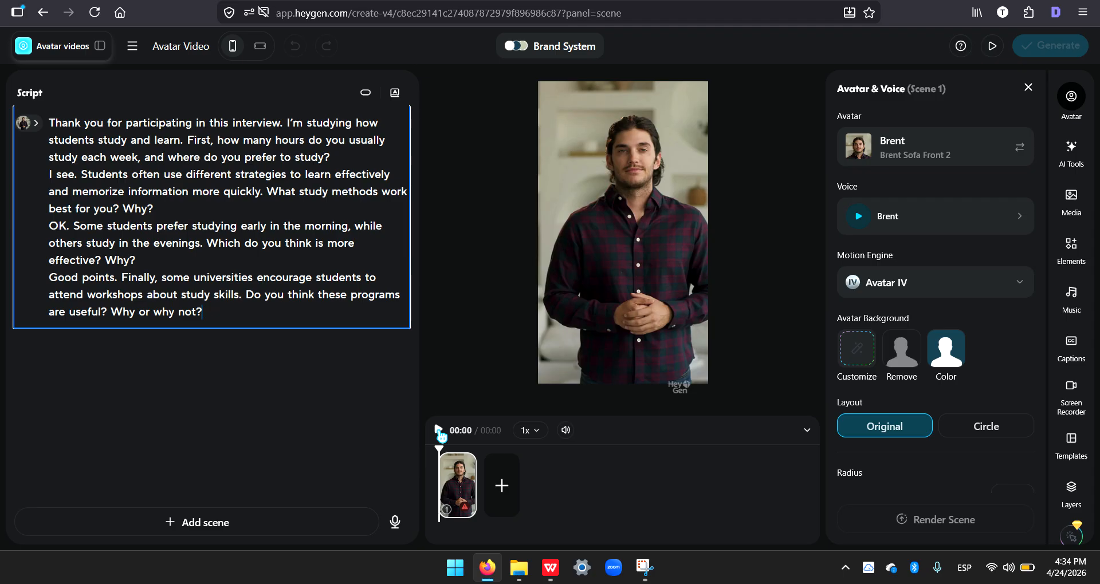
click(440, 433)
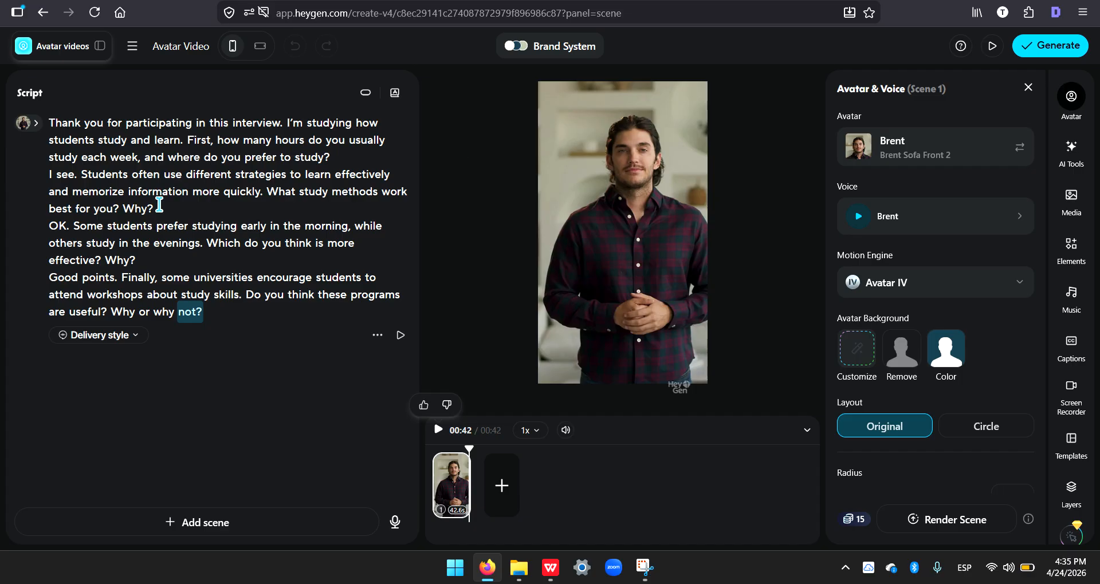
Step: In the script's second paragraph, merge the separate "Why?" into the question so it ends "work best for you and why?"
click(153, 211)
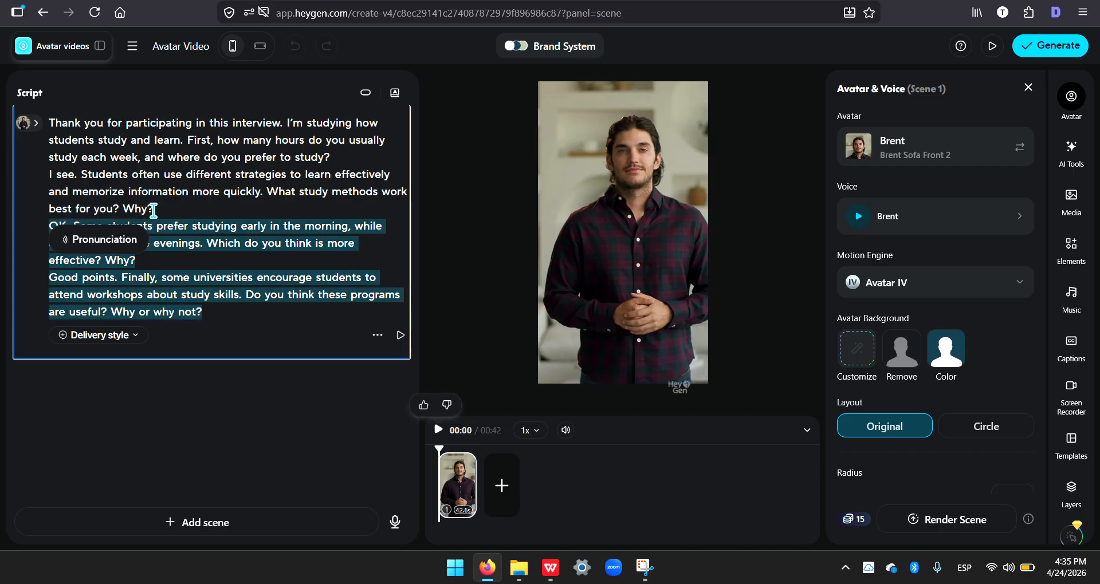
click(153, 210)
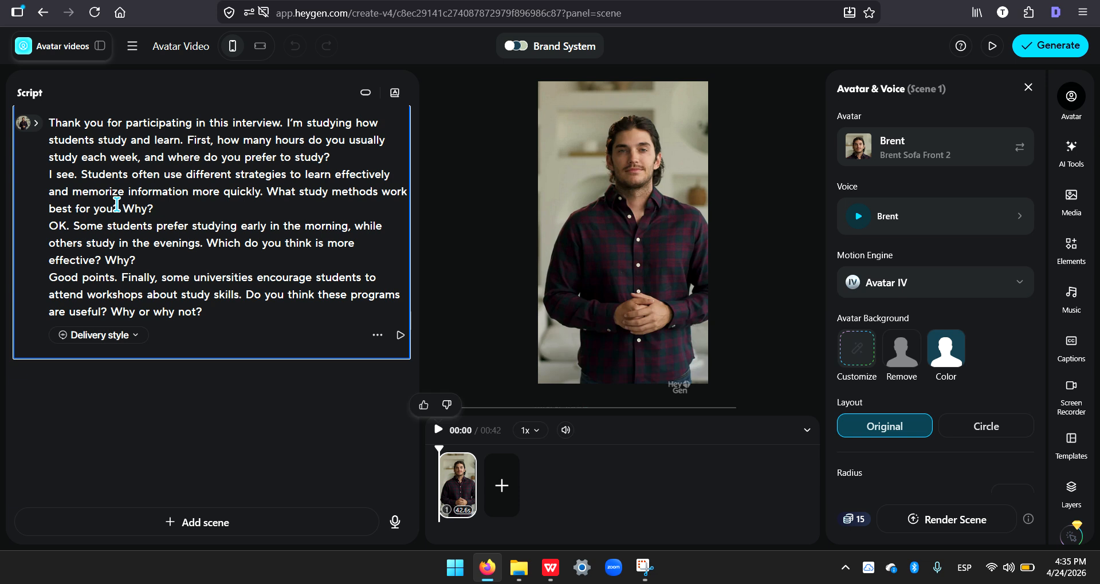
drag(121, 208, 155, 210)
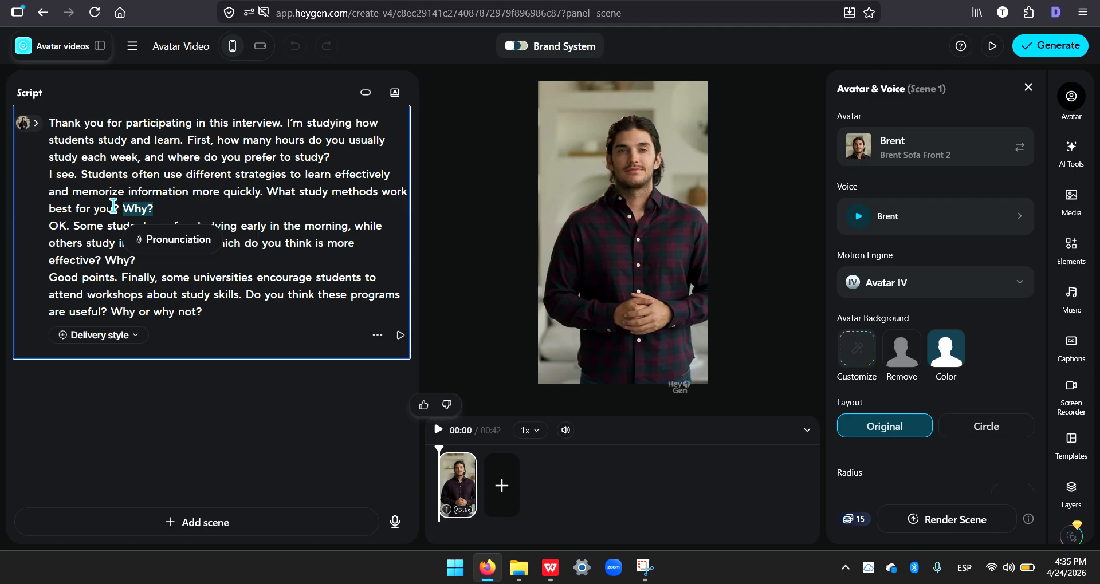
click(114, 205)
key(BackSpace)
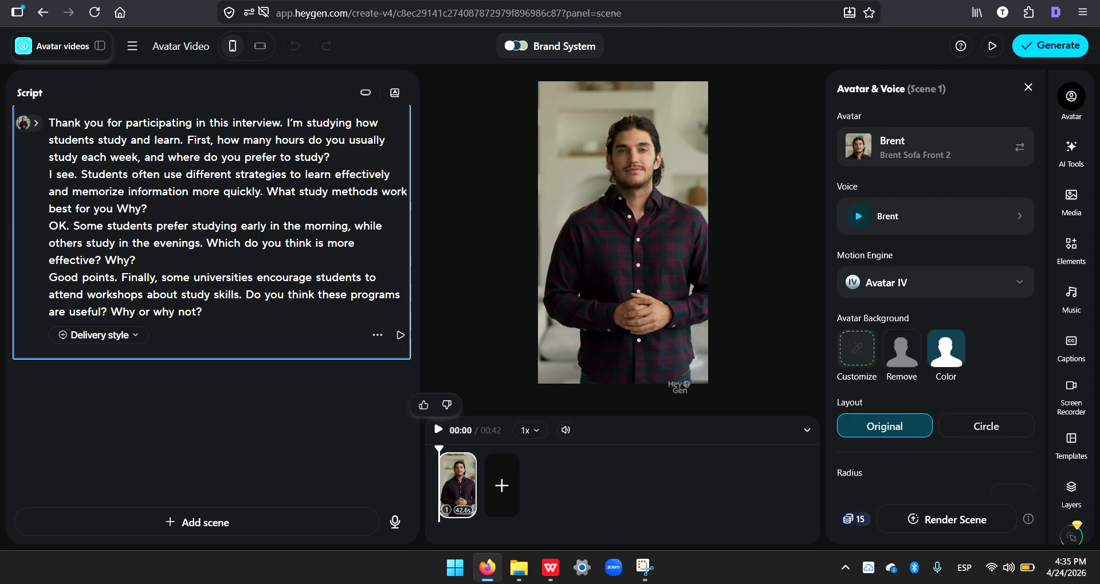
text(and)
key(Delete)
text(w)
Step: Reword the end of the script's third paragraph to "Which do you think is more effective and why?"
click(114, 259)
key(BackSpace)
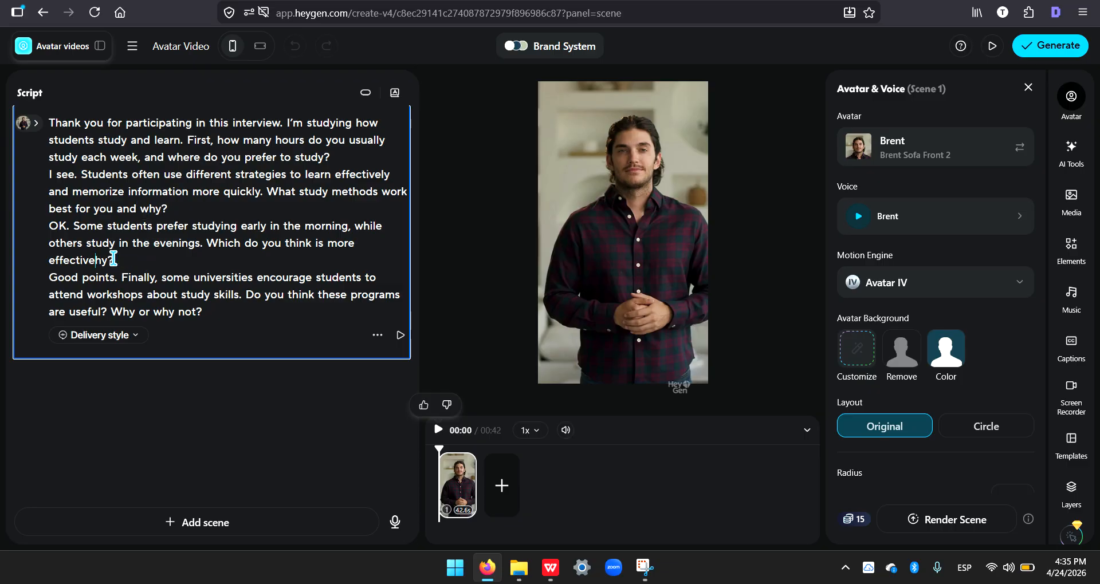
key(BackSpace)
key(BackSpace)
text(and w)
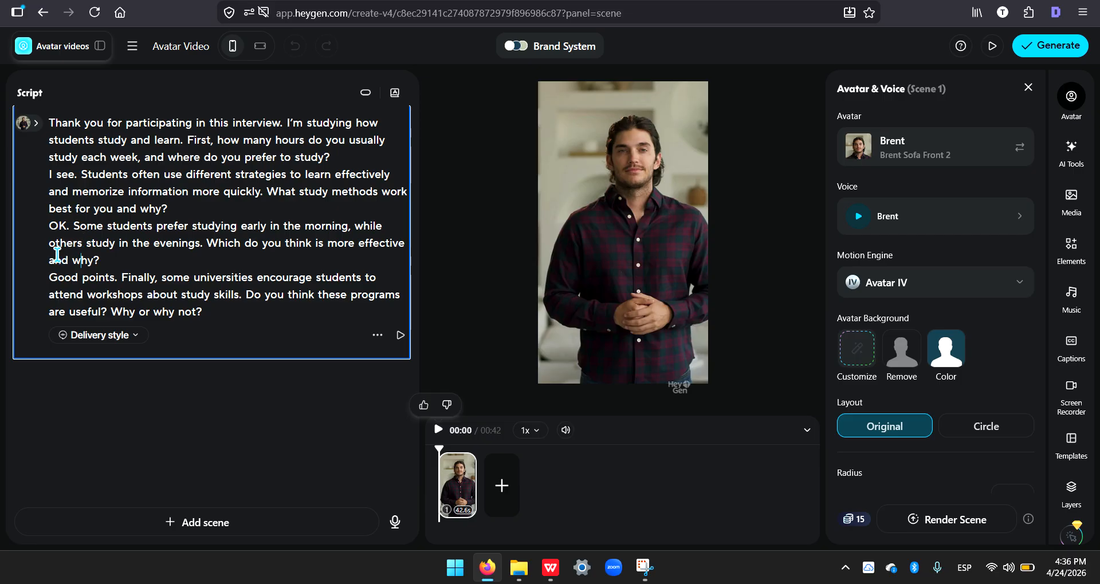
Step: Play the scene preview to check how the avatar speaks the revised script
key(alt+Tab)
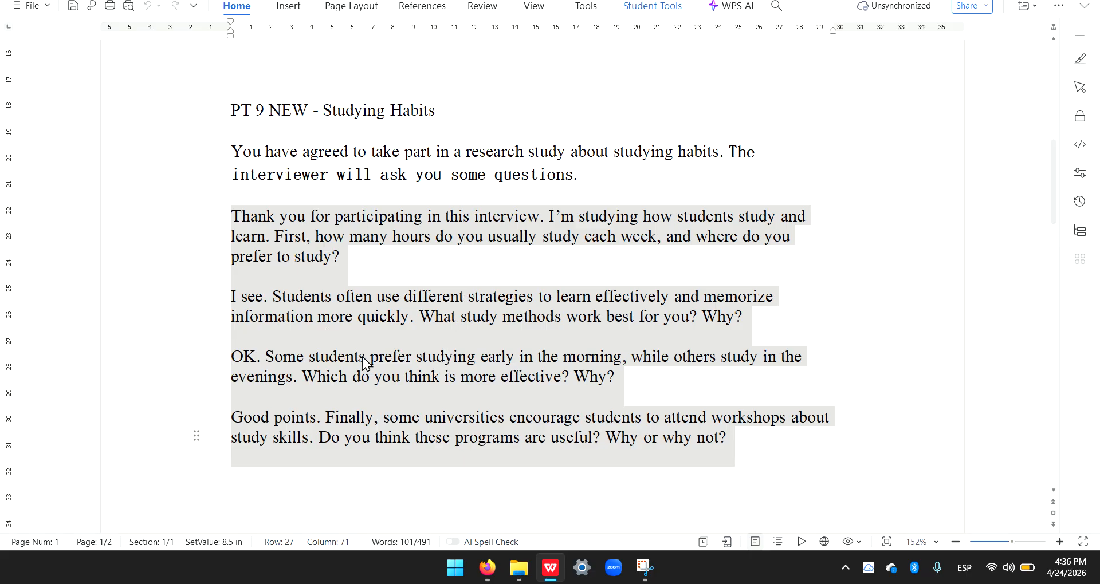
key(alt+Tab)
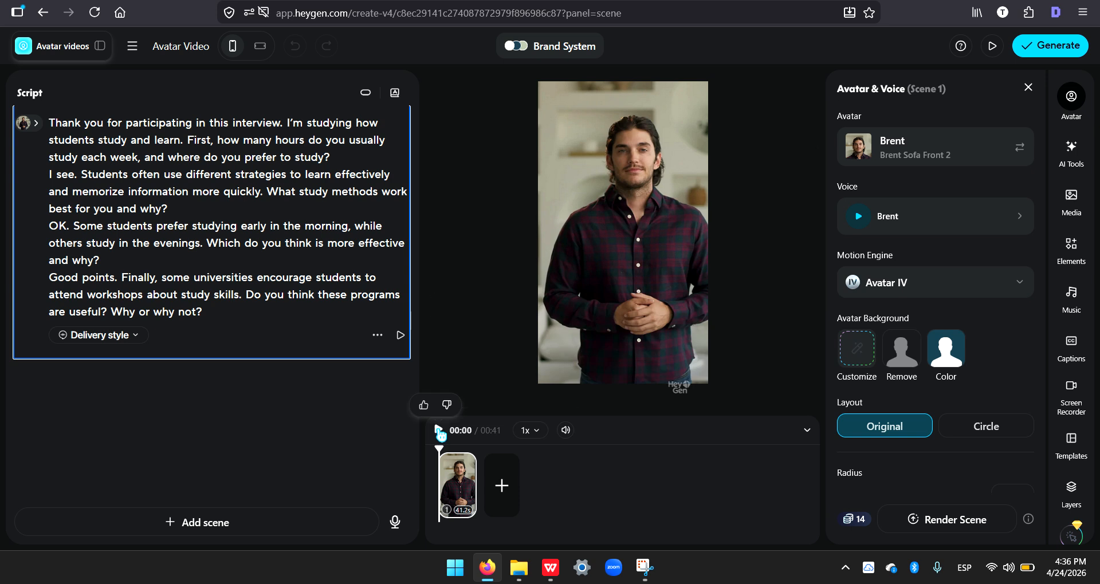
click(440, 433)
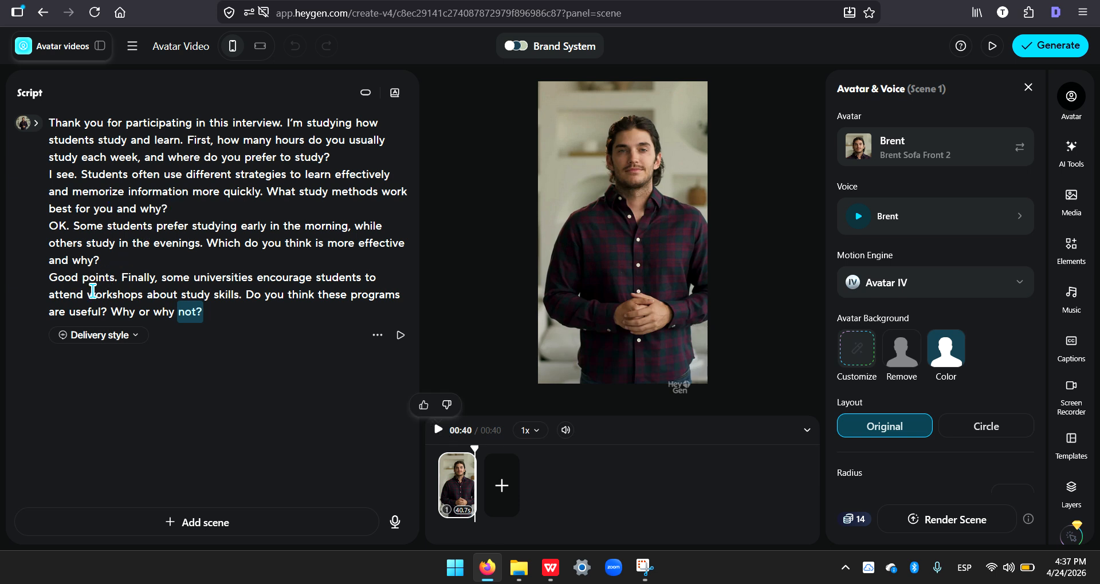
Step: Switch to the WPS Writer document and reword the study methods question to end "work best for you and why?"
key(alt+Tab)
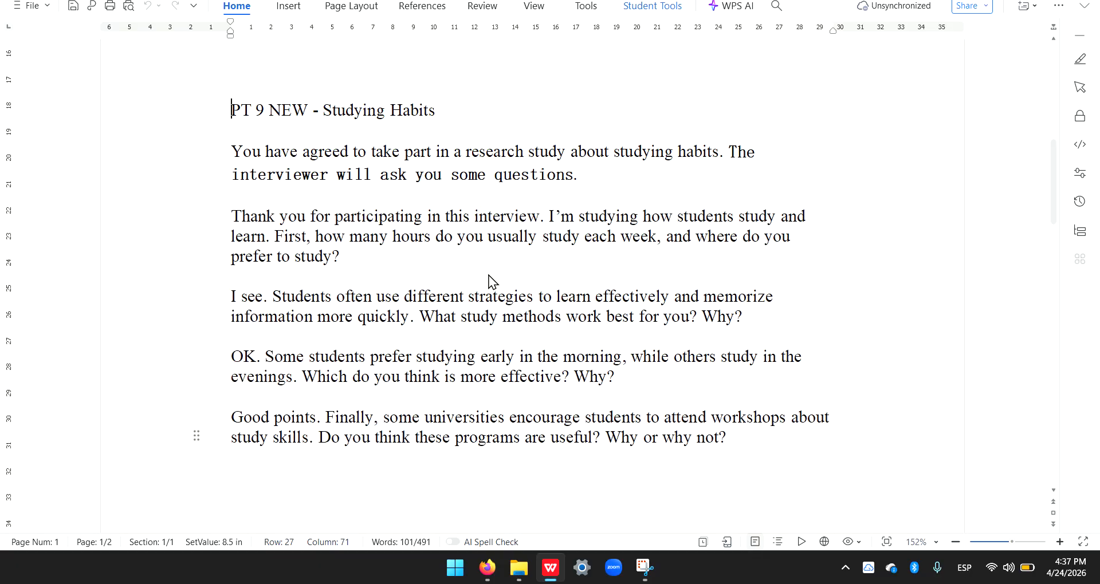
click(489, 276)
click(703, 317)
key(Delete)
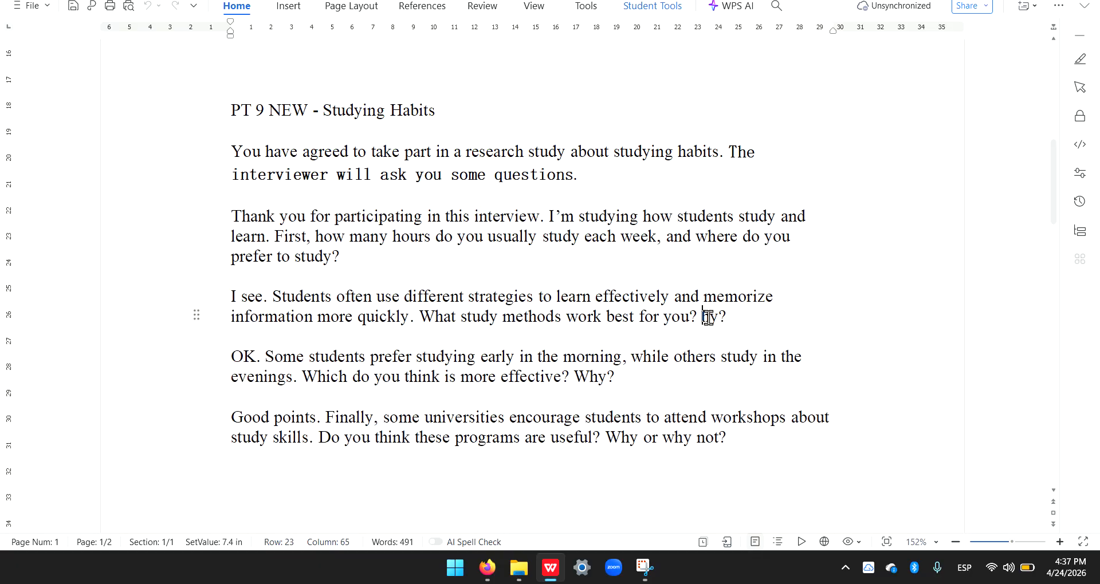
key(BackSpace)
key(BackSpace)
text(and w)
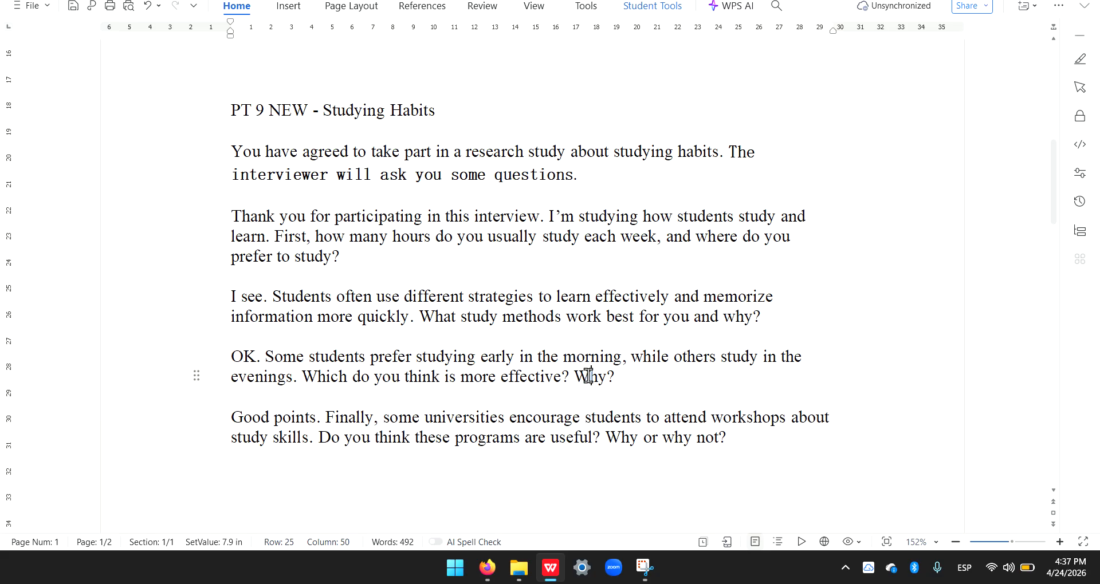
Step: In the document's morning-or-evening paragraph, reword the final question to end "more effective and why?"
key(BackSpace)
key(BackSpace)
key(BackSpace)
text(and w)
Step: Switch back to HeyGen and submit the video for generation with the title "Sp 9 24.4"
key(alt+Tab)
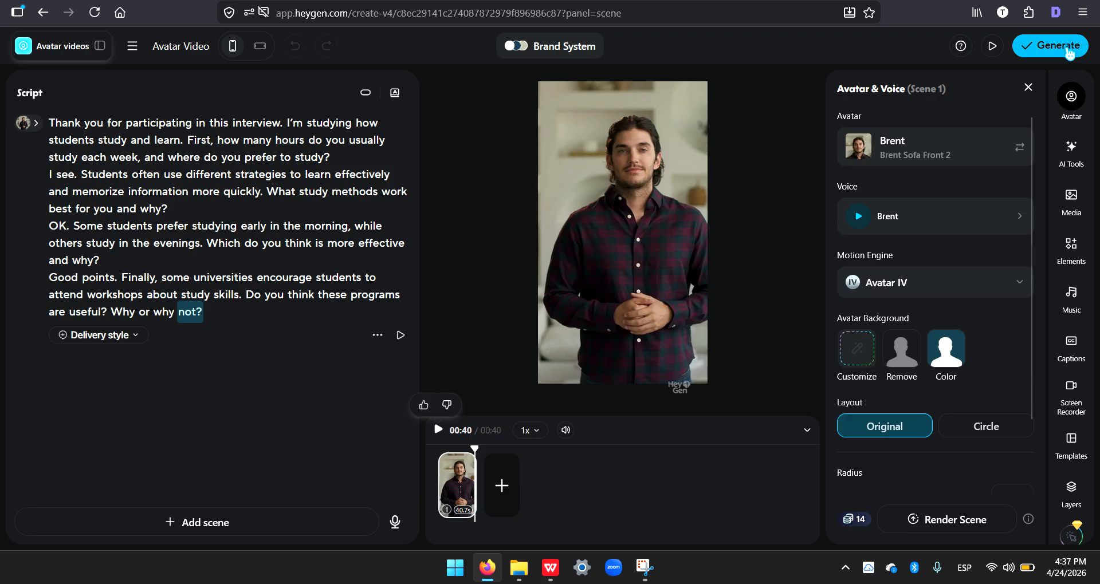
click(1070, 52)
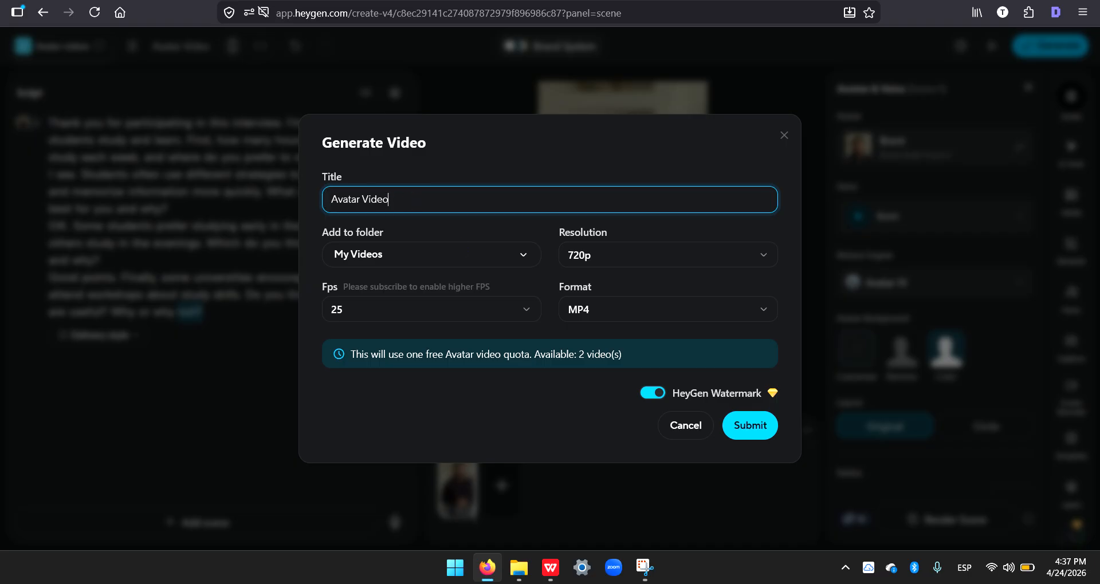
key(BackSpace)
key(BackSpace)
key(BackSpace)
key(BackSpace)
key(BackSpace)
key(BackSpace)
text(Sp 9 24.4)
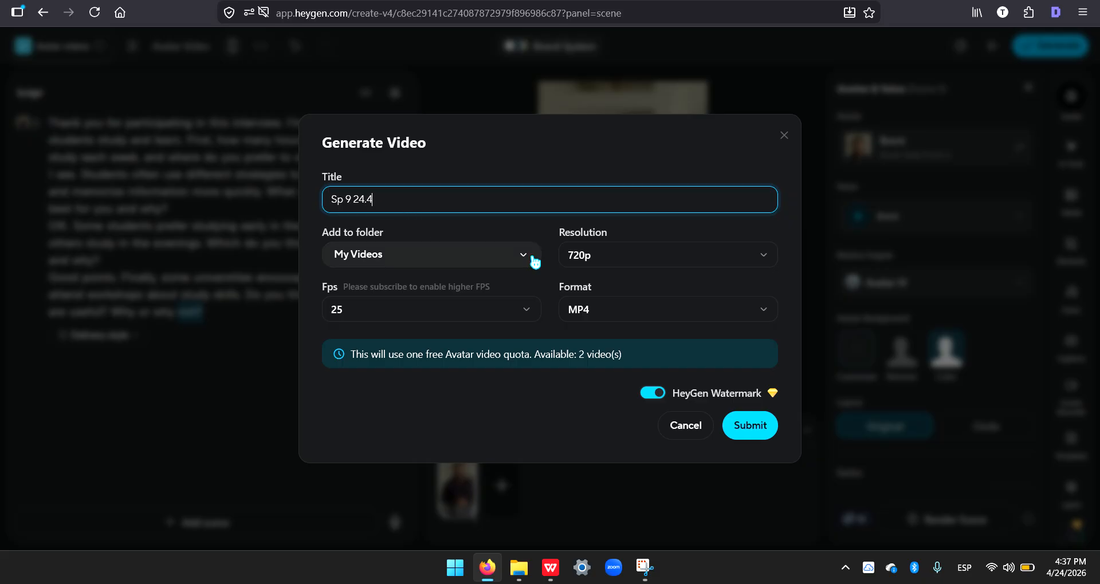
click(758, 433)
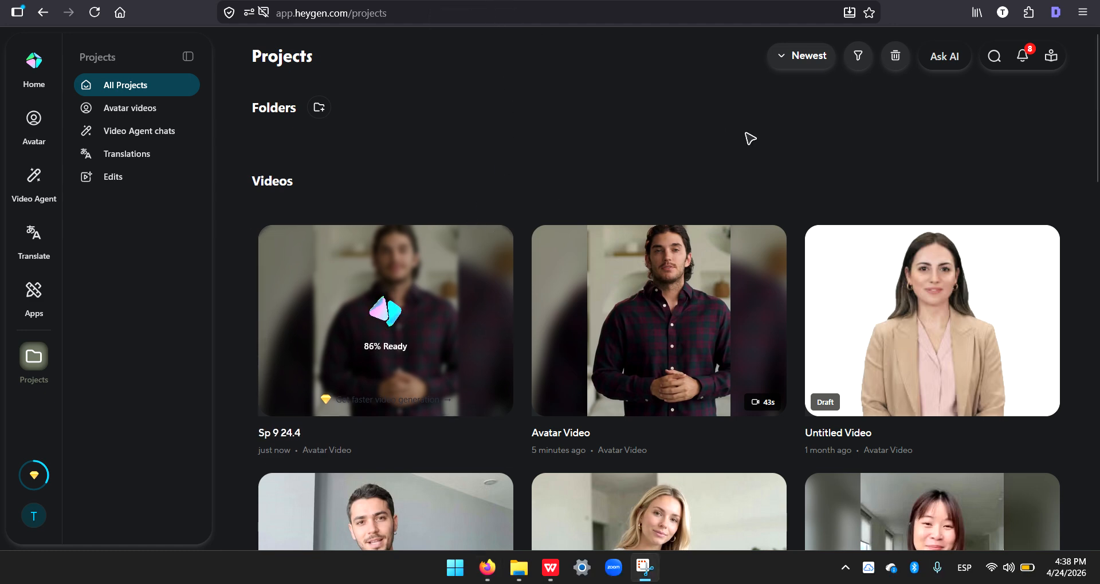
Step: Look through the earlier avatar videos in the project list and check the rendering progress of "Sp 9 24.4"
scroll(751, 138, down, 2)
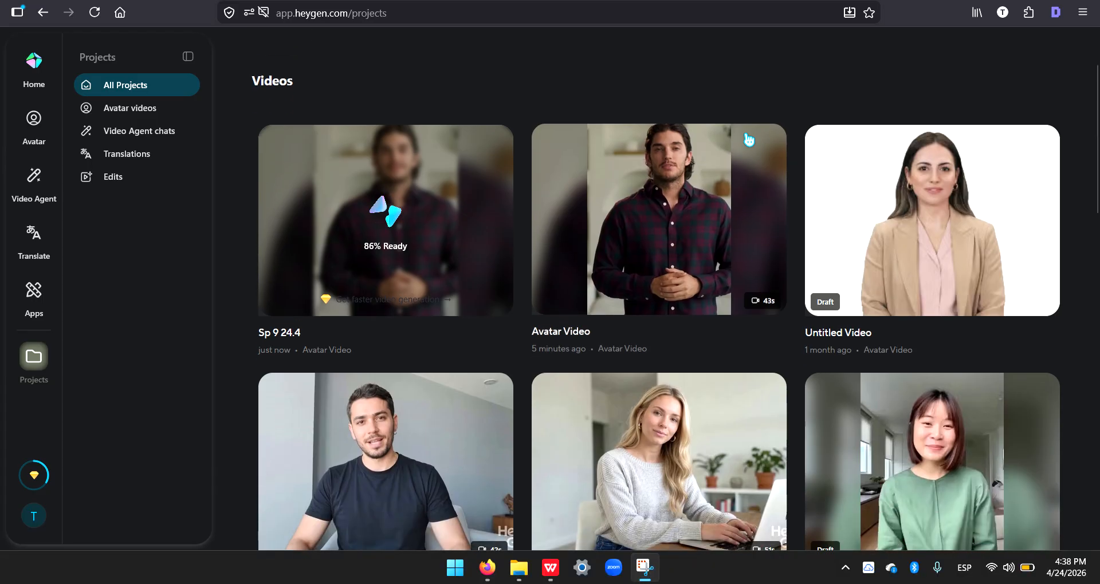
scroll(749, 140, down, 1)
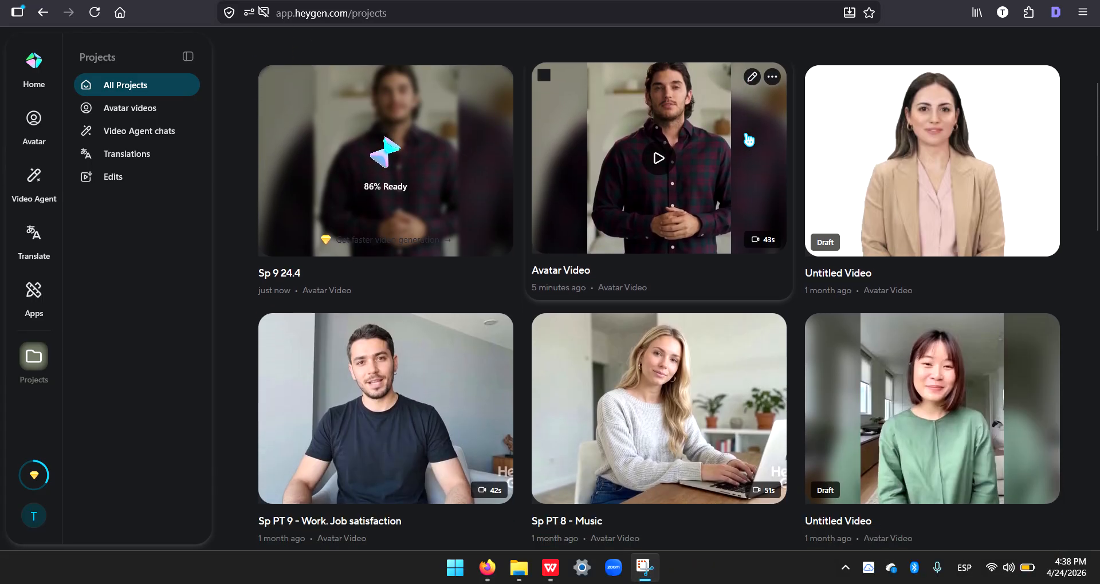
scroll(746, 234, down, 1)
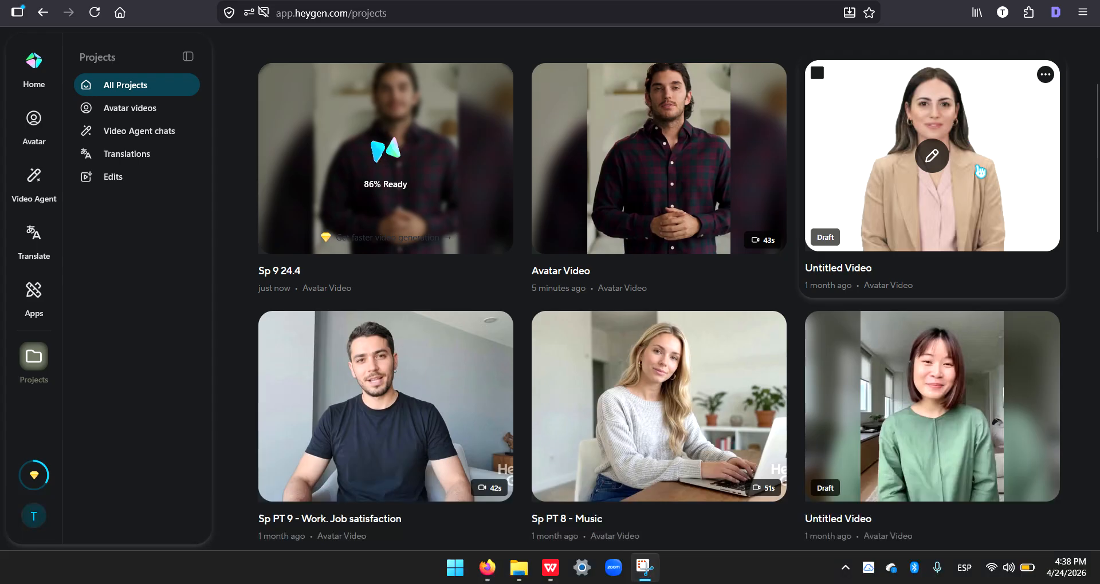
scroll(969, 189, down, 2)
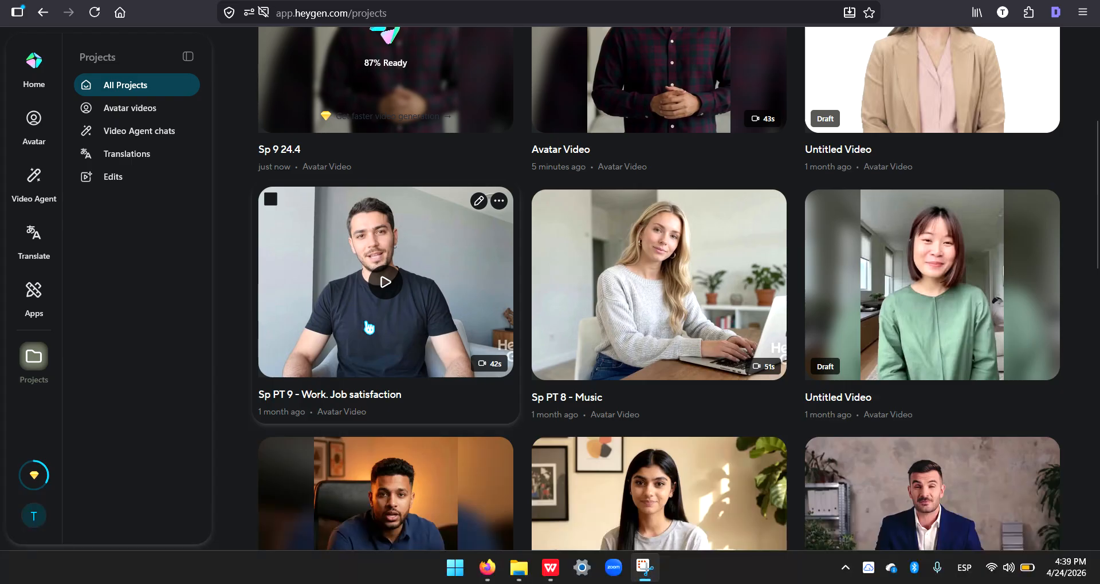
scroll(369, 327, down, 1)
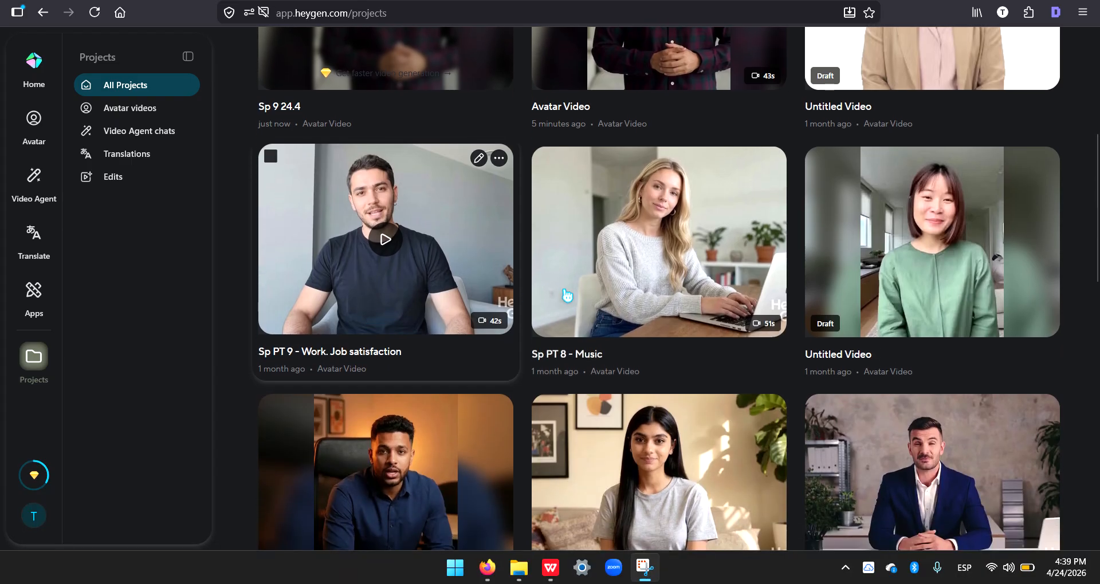
scroll(672, 292, down, 1)
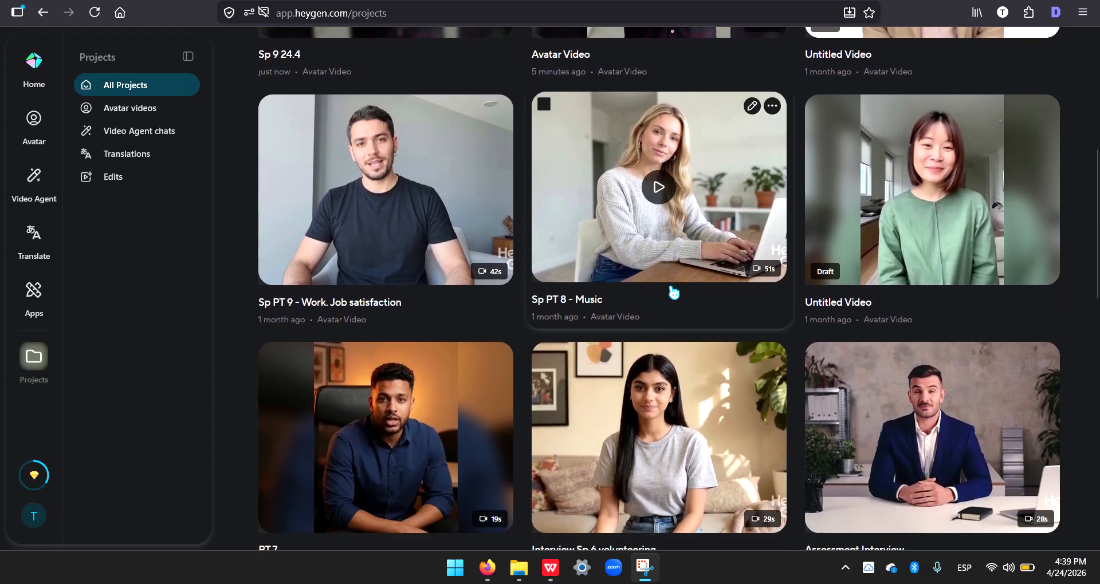
scroll(673, 292, down, 5)
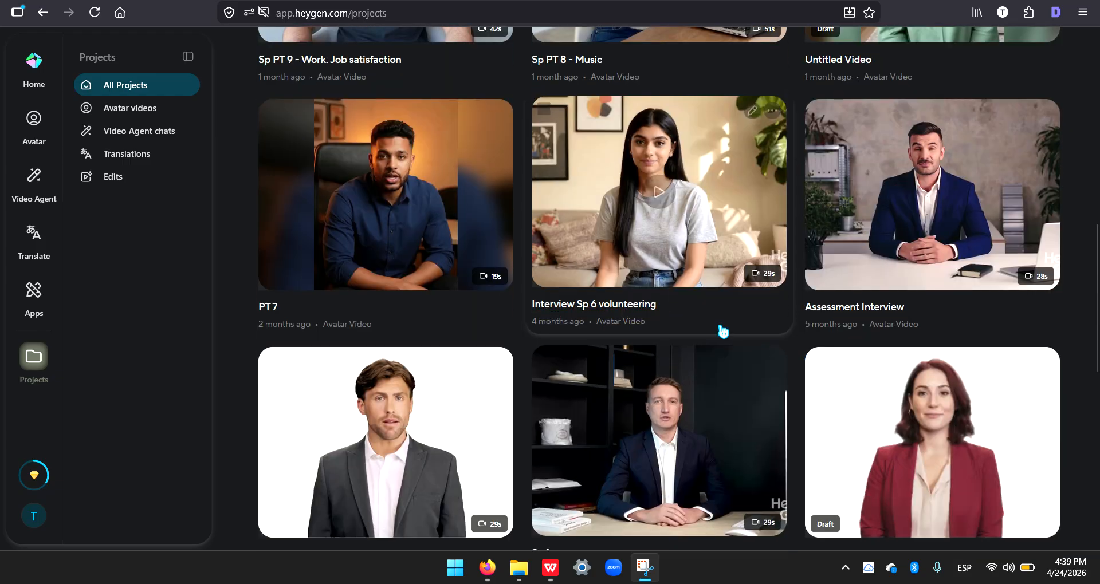
scroll(730, 246, down, 1)
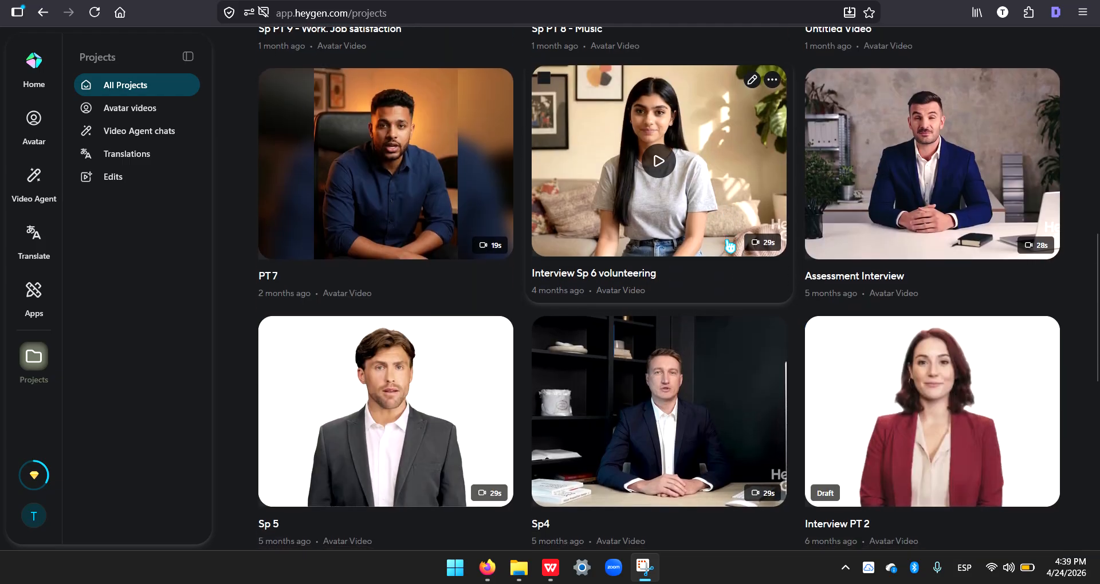
scroll(730, 246, down, 1)
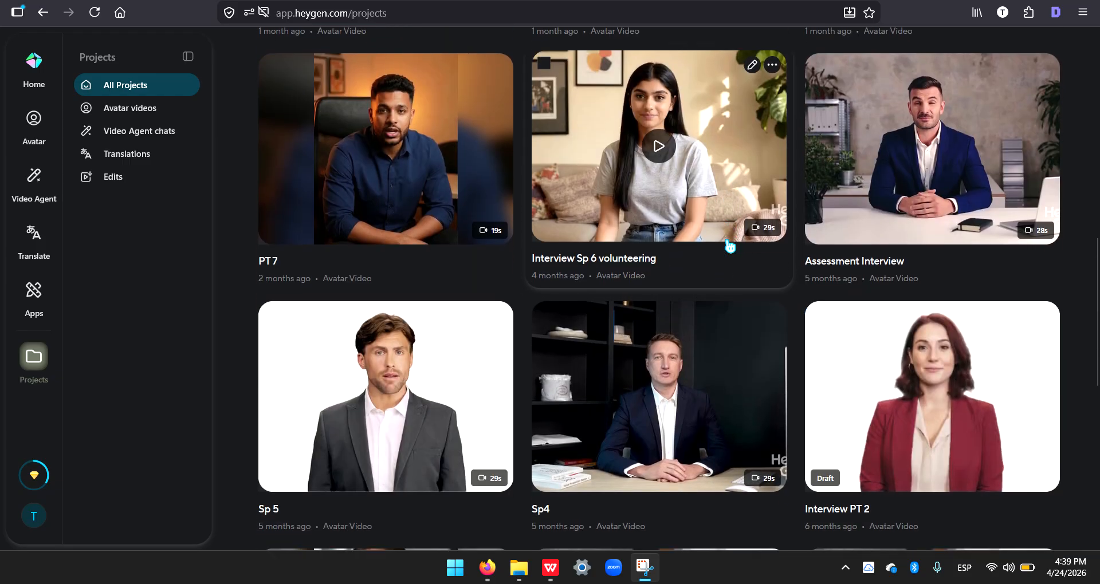
scroll(726, 243, down, 1)
scroll(762, 235, down, 5)
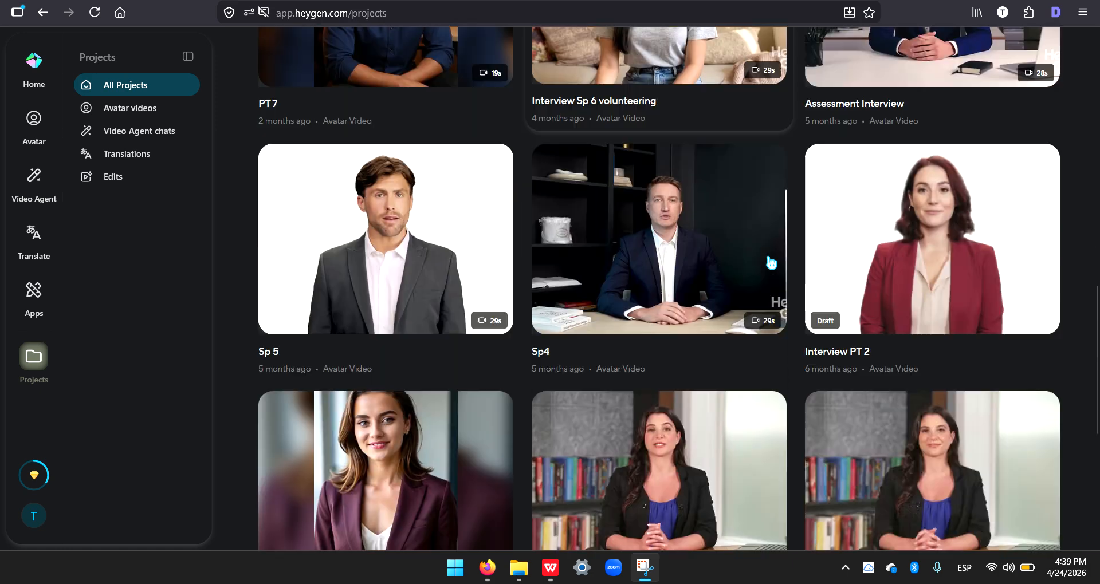
scroll(771, 263, down, 2)
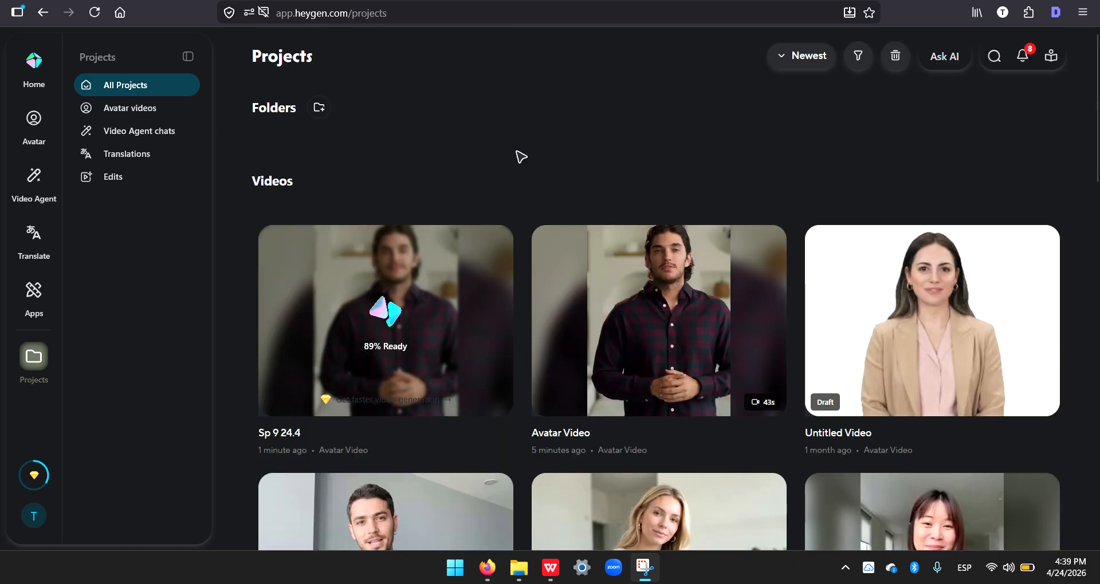
scroll(516, 152, down, 1)
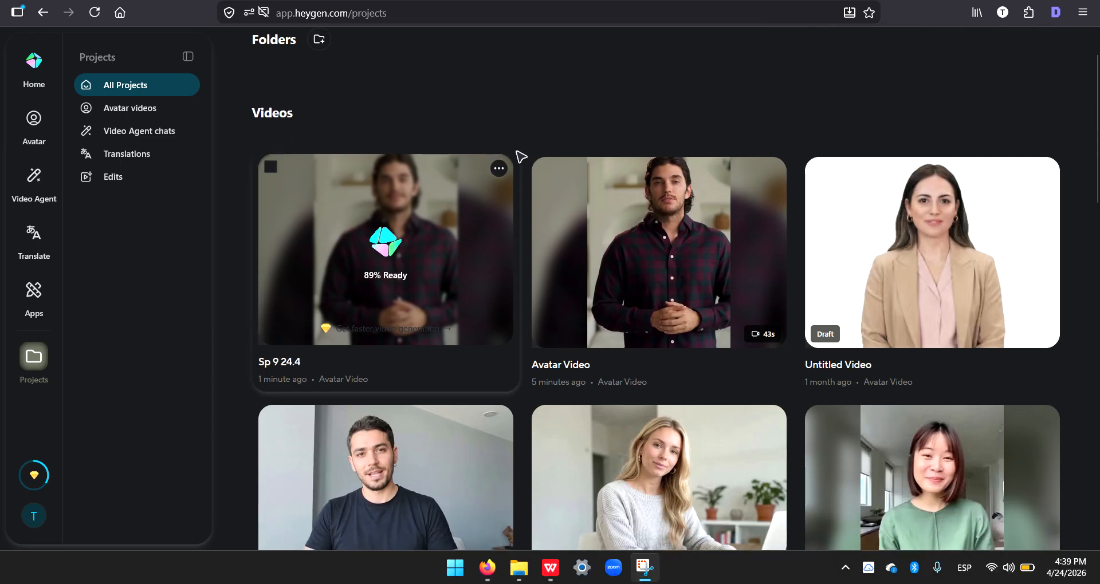
scroll(617, 206, down, 1)
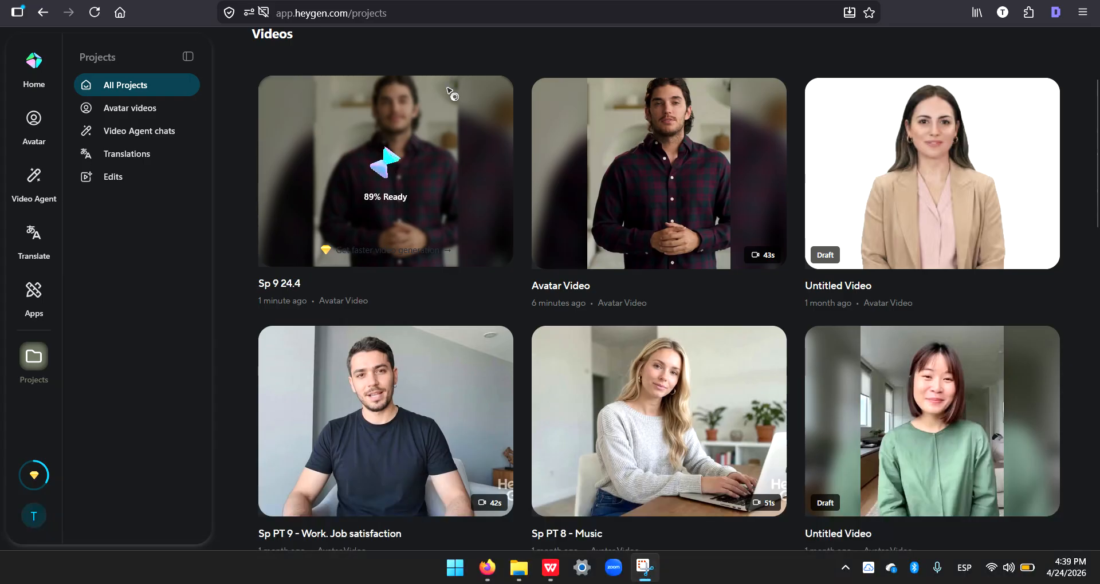
scroll(478, 243, down, 3)
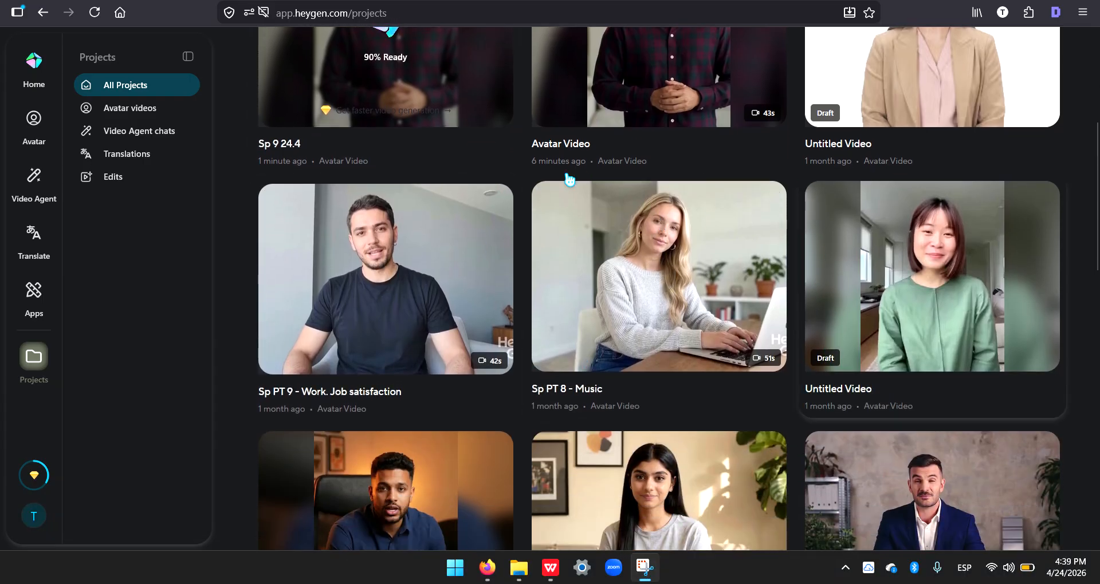
mouse_move(576, 191)
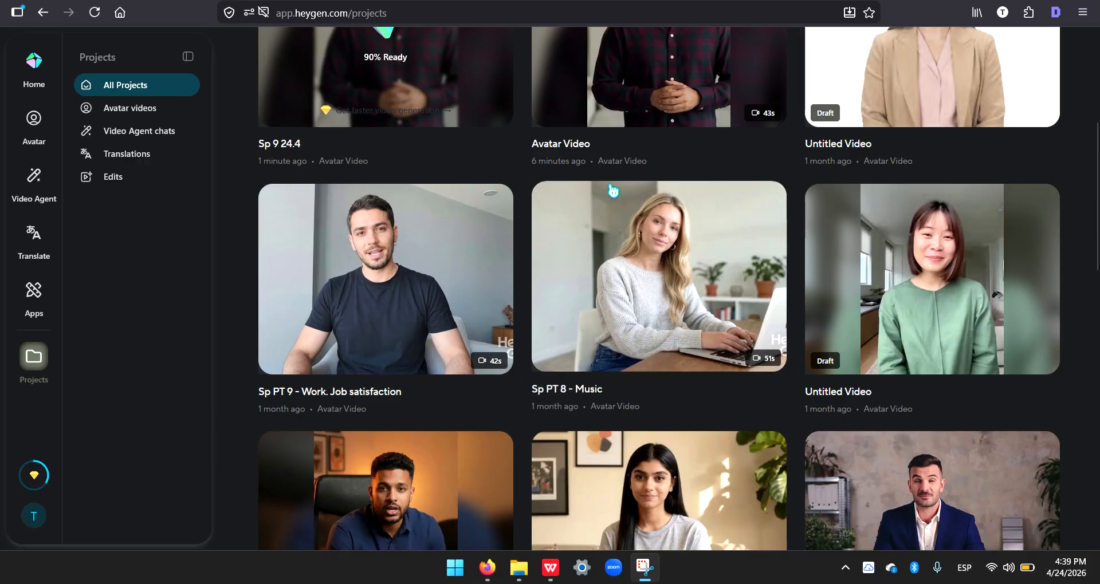
scroll(512, 173, up, 3)
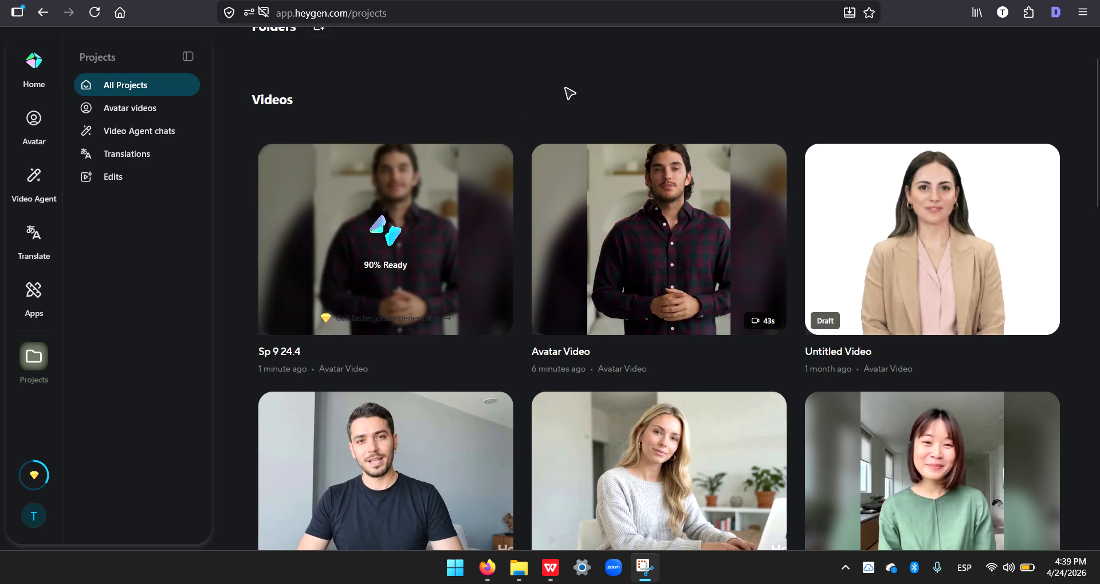
scroll(609, 128, down, 5)
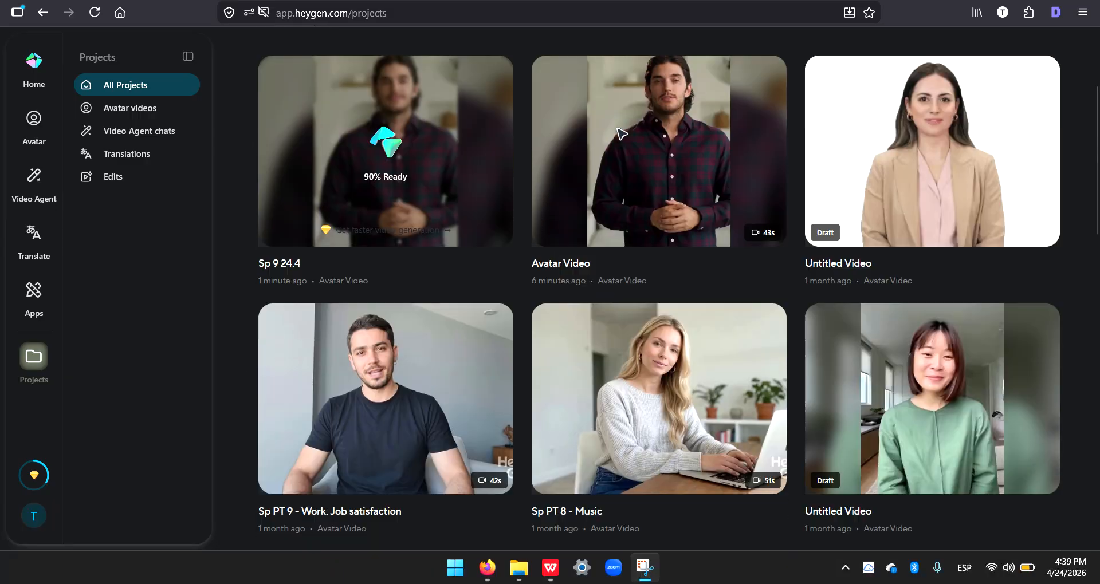
scroll(619, 135, down, 2)
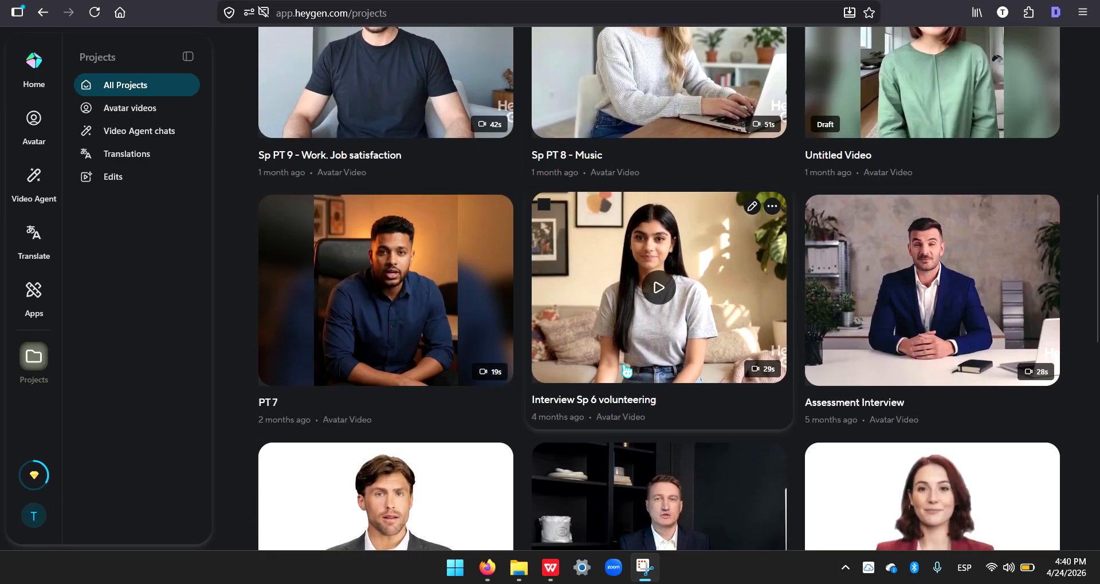
scroll(572, 335, down, 2)
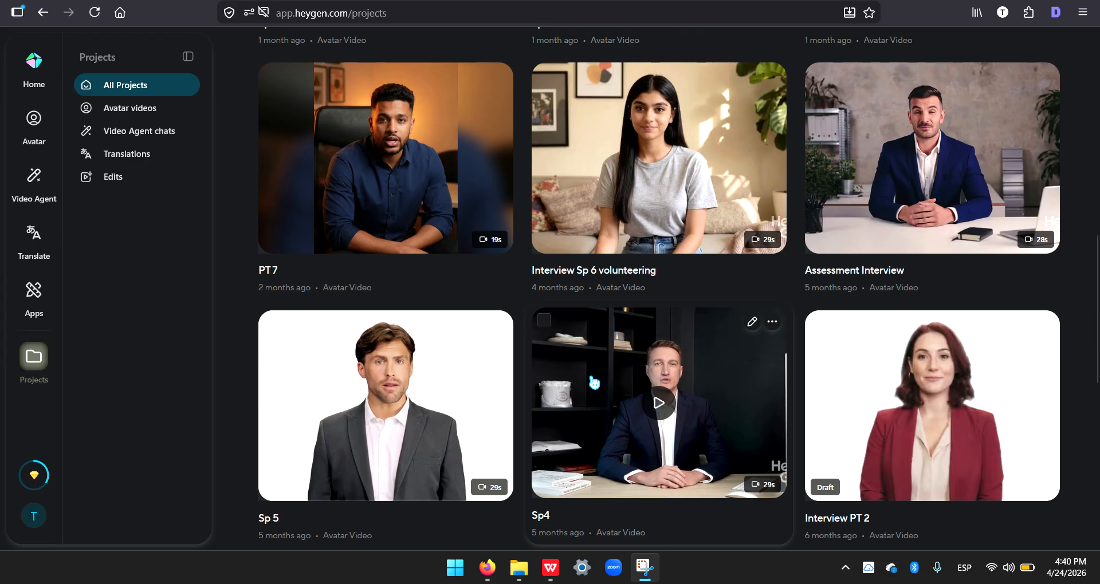
scroll(760, 377, down, 2)
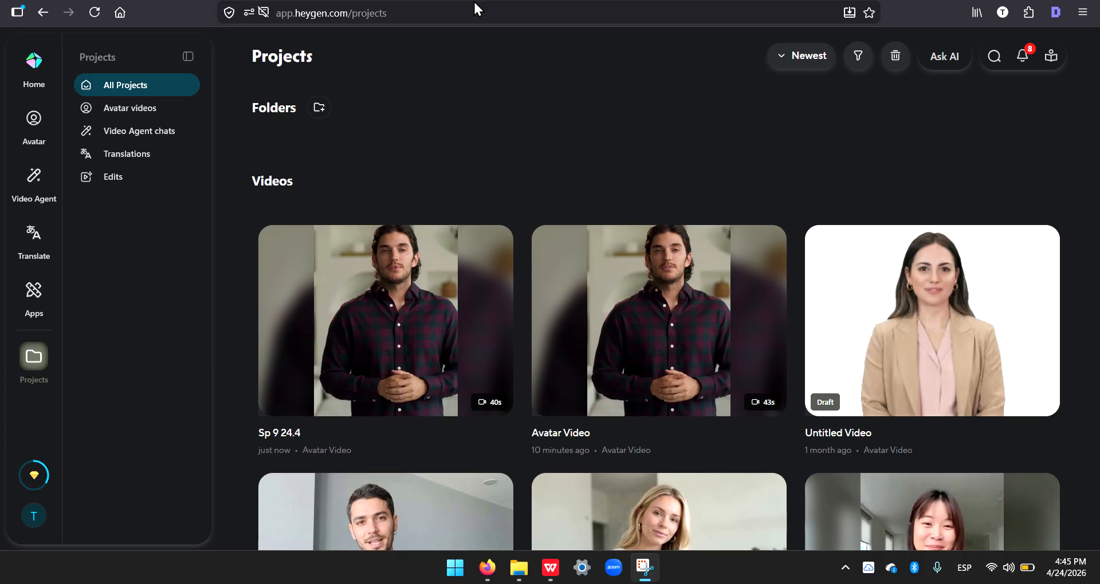
Step: Open the generated "Sp 9 24.4" video, play it through to the end, and give it a thumbs-up rating
click(383, 314)
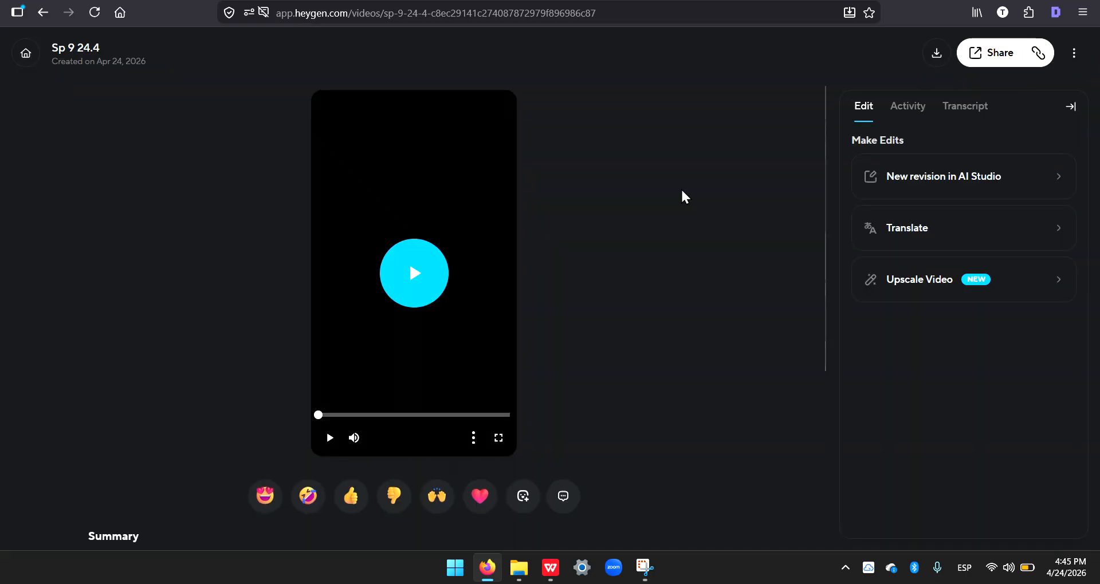
click(416, 274)
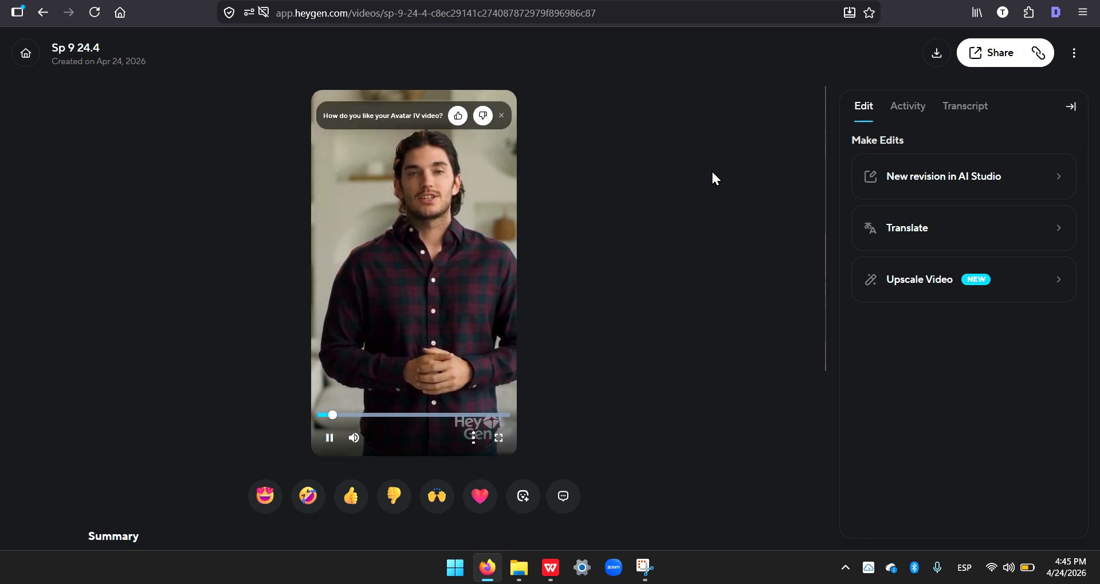
click(458, 116)
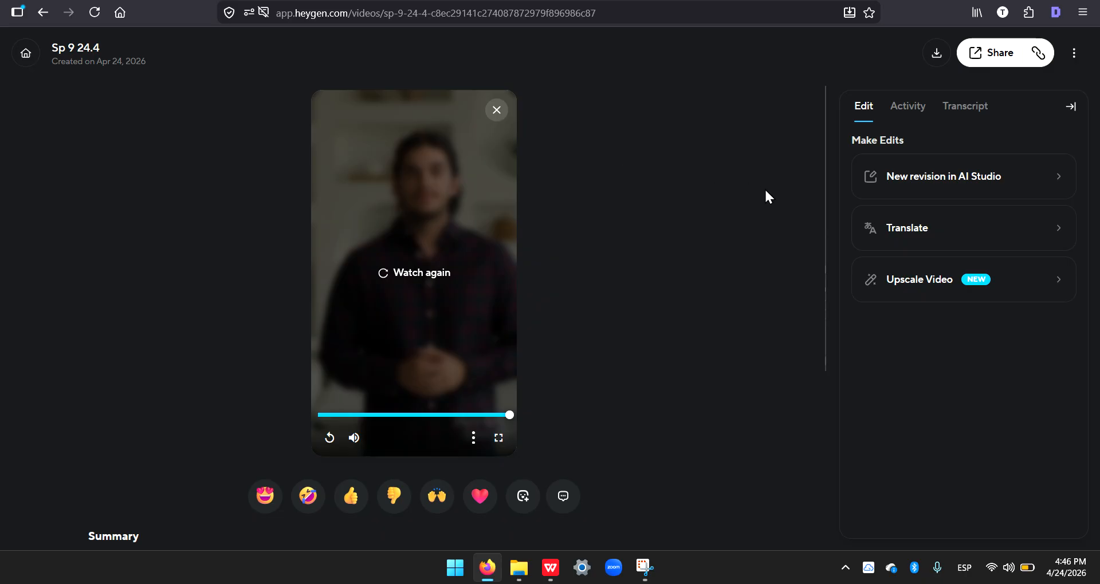
Step: Download the "Sp 9 24.4" video at 720p resolution
click(473, 438)
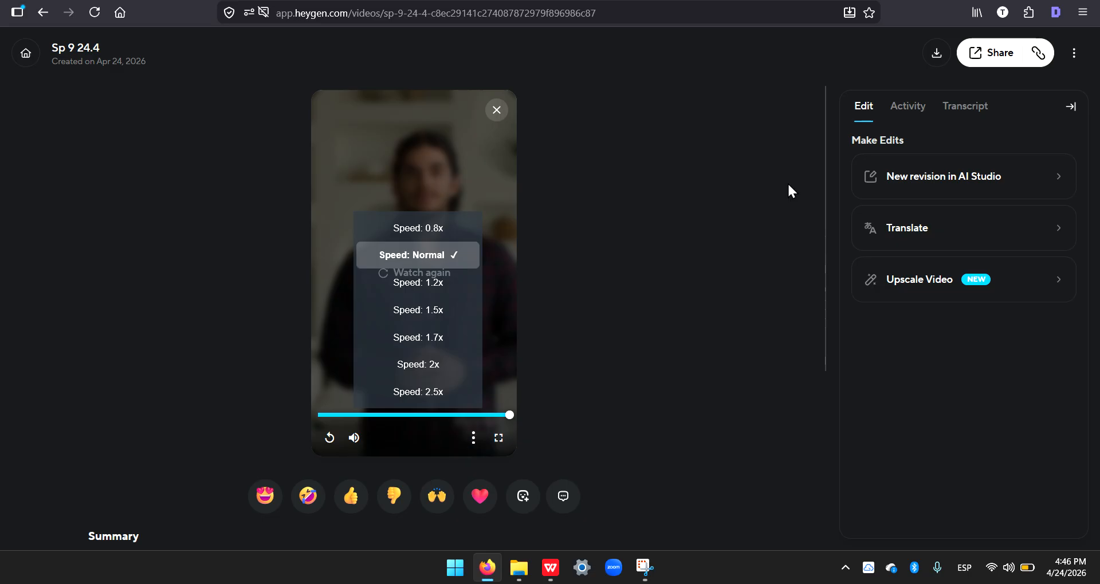
click(936, 55)
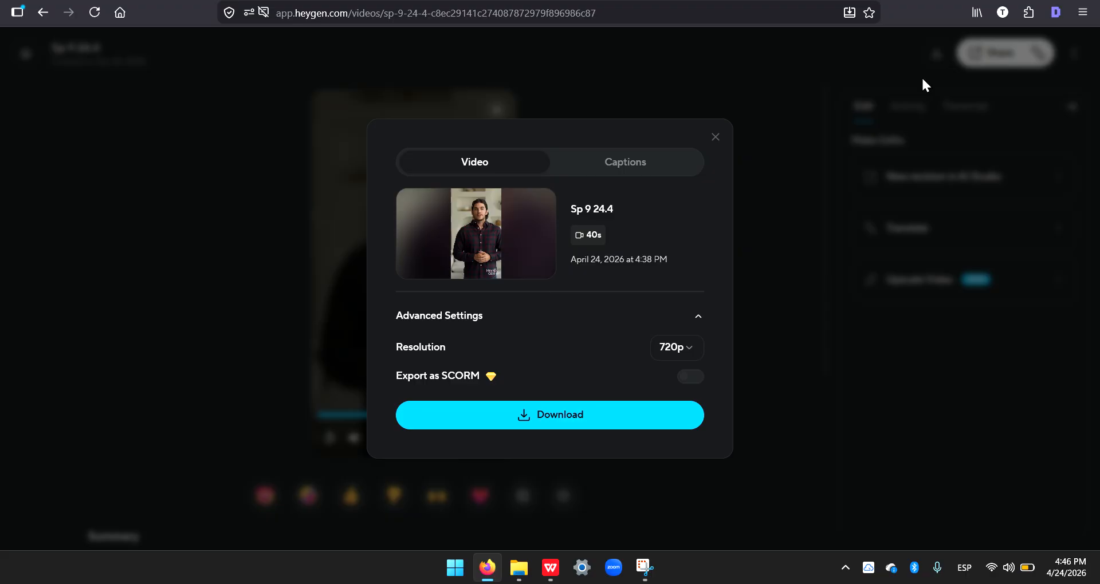
click(688, 350)
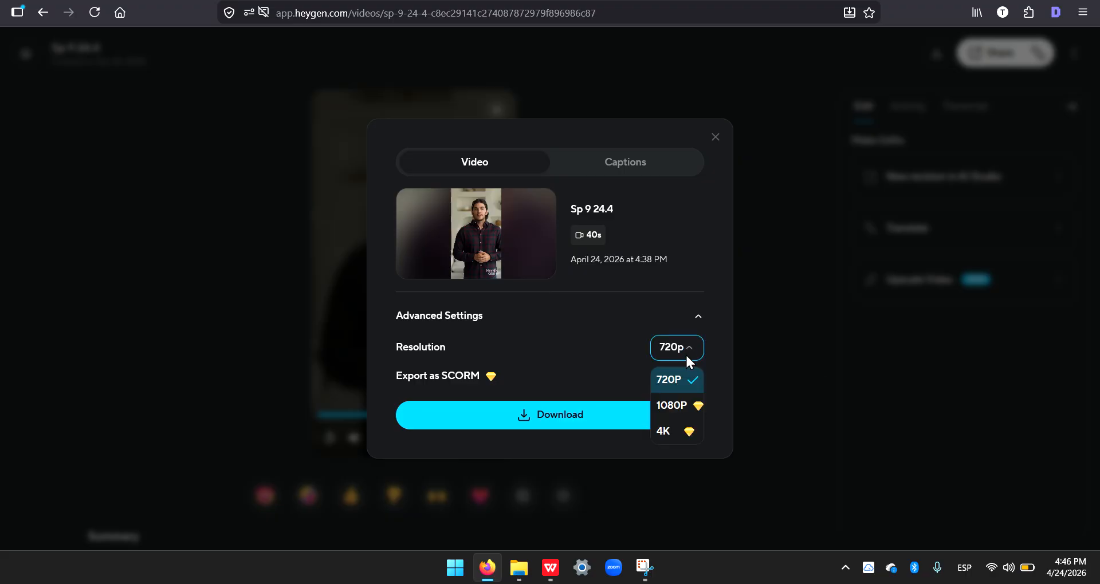
click(674, 390)
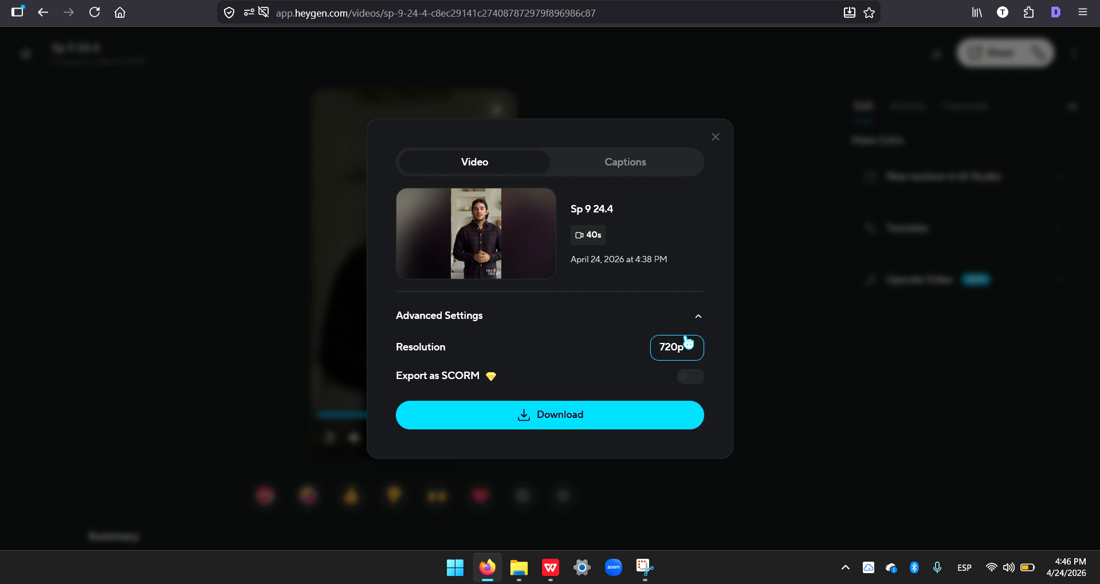
click(587, 421)
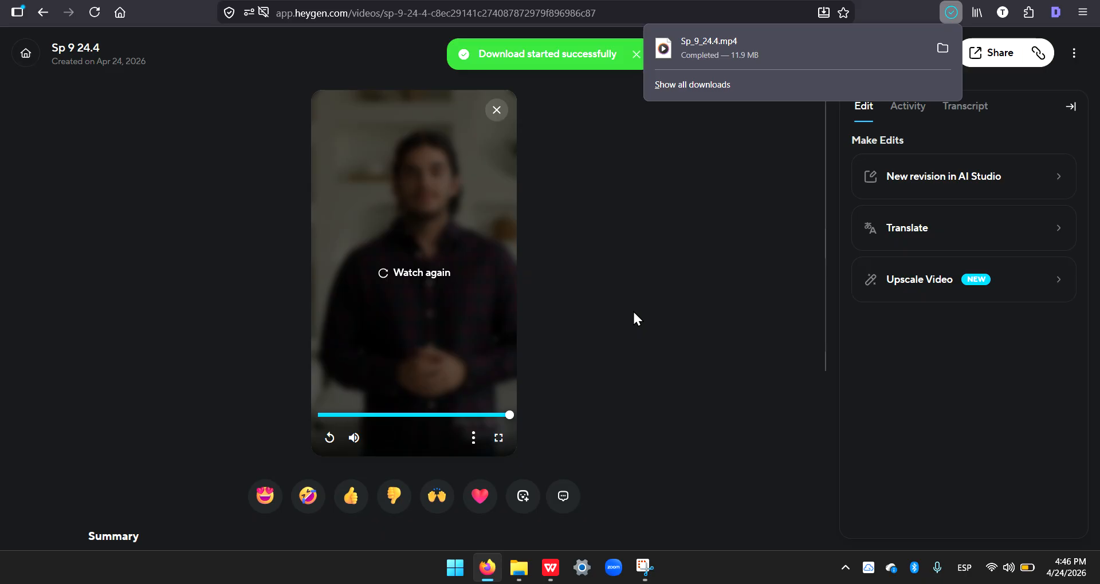
Step: Switch to File Explorer and transfer the Sp_9_24.4 MP4 from Downloads into the Sp PT 9 folder under TOEFL Speaking, then minimize the window
click(521, 574)
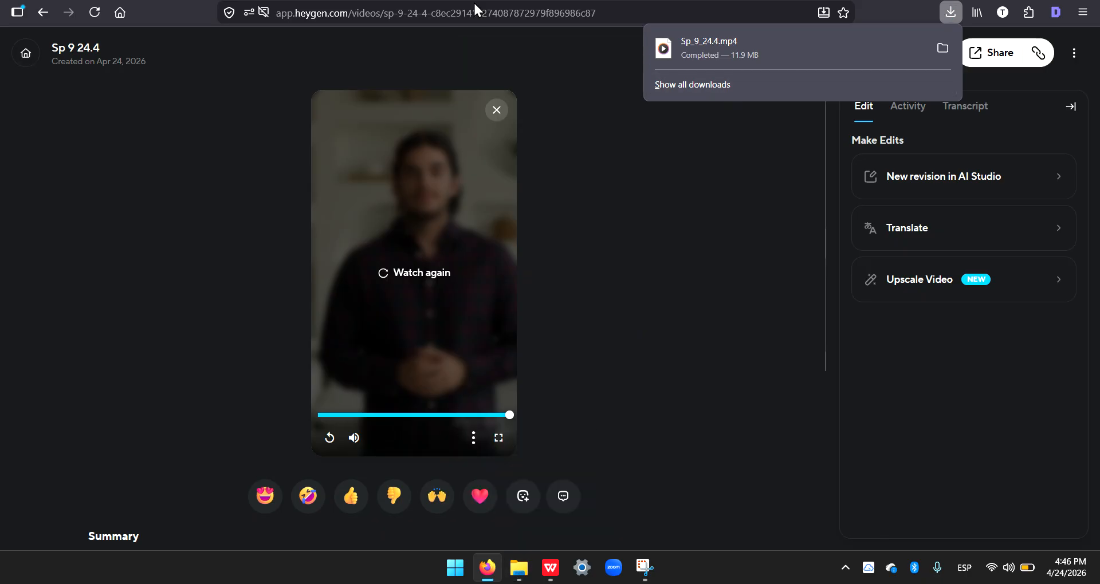
click(519, 568)
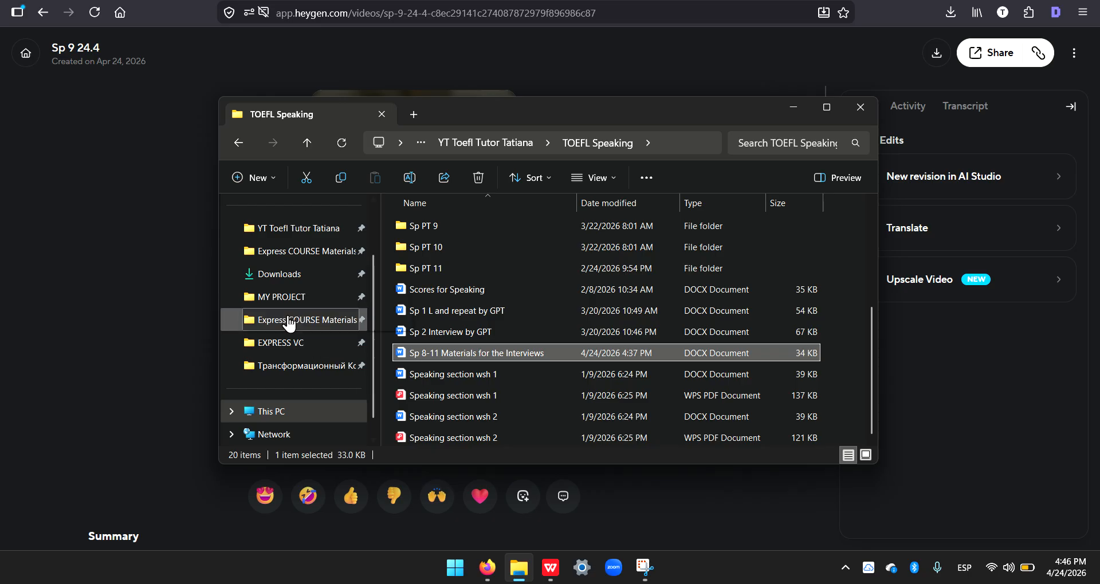
scroll(289, 320, up, 2)
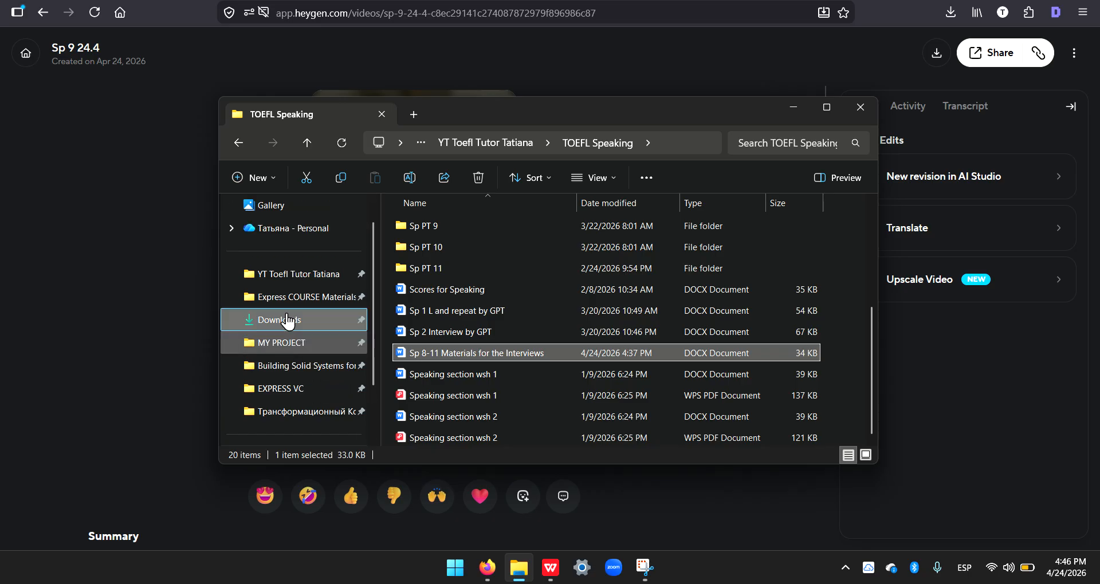
click(288, 320)
click(441, 243)
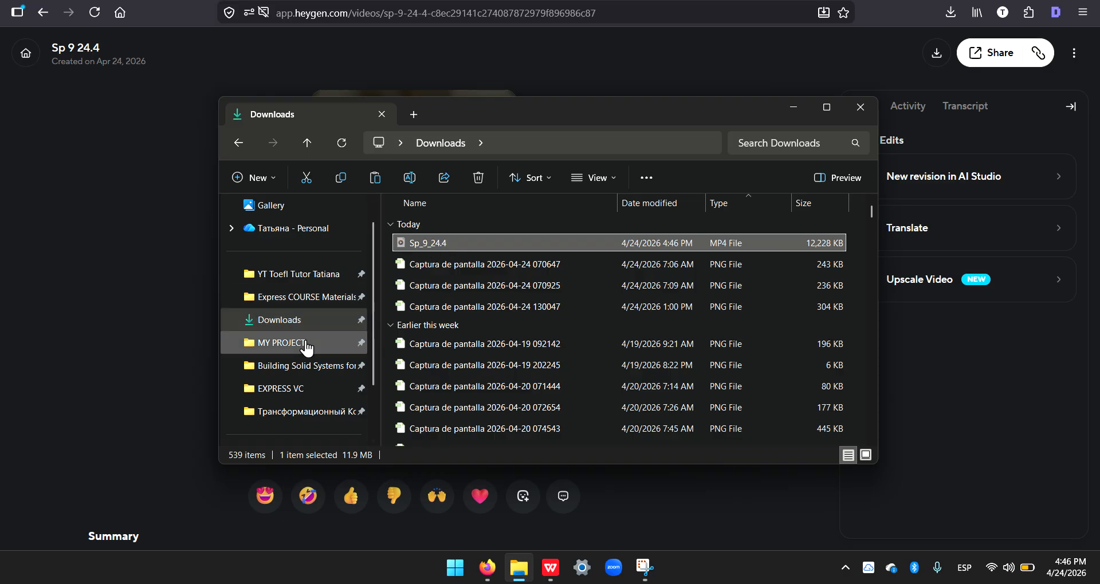
click(289, 279)
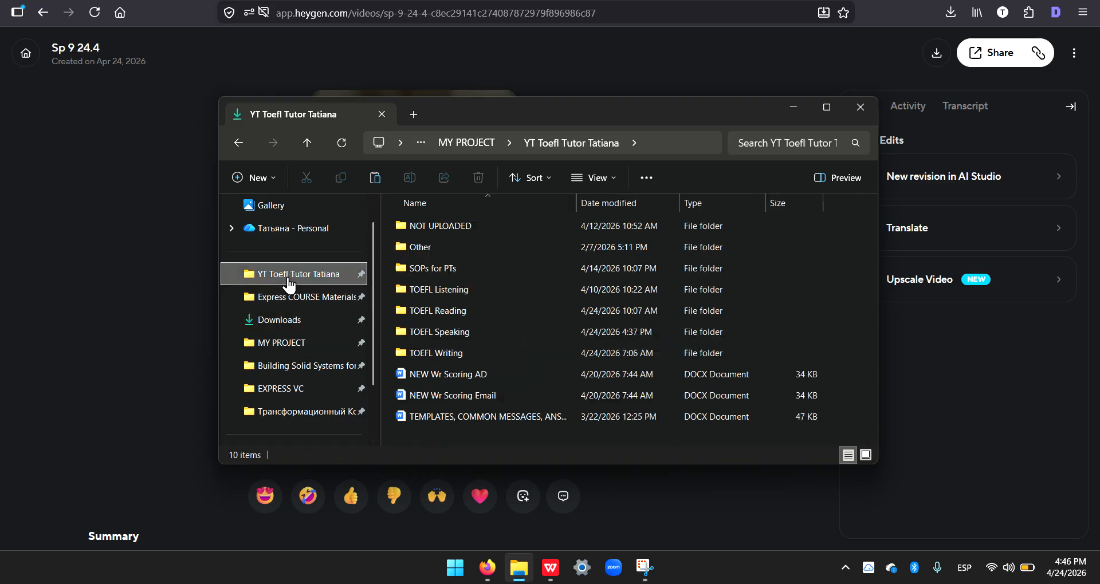
double_click(434, 337)
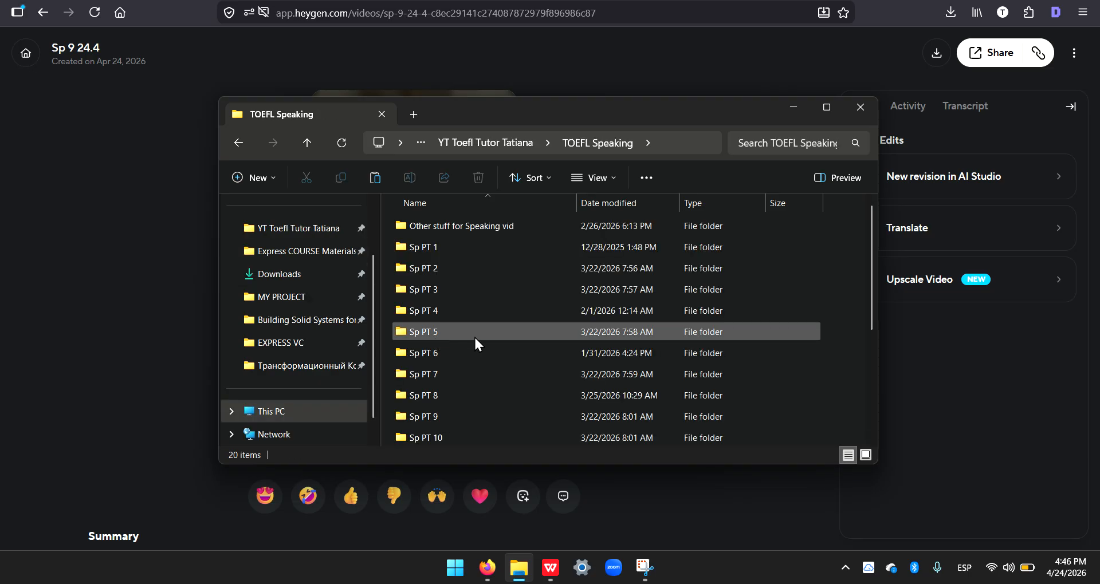
scroll(464, 372, down, 1)
double_click(437, 355)
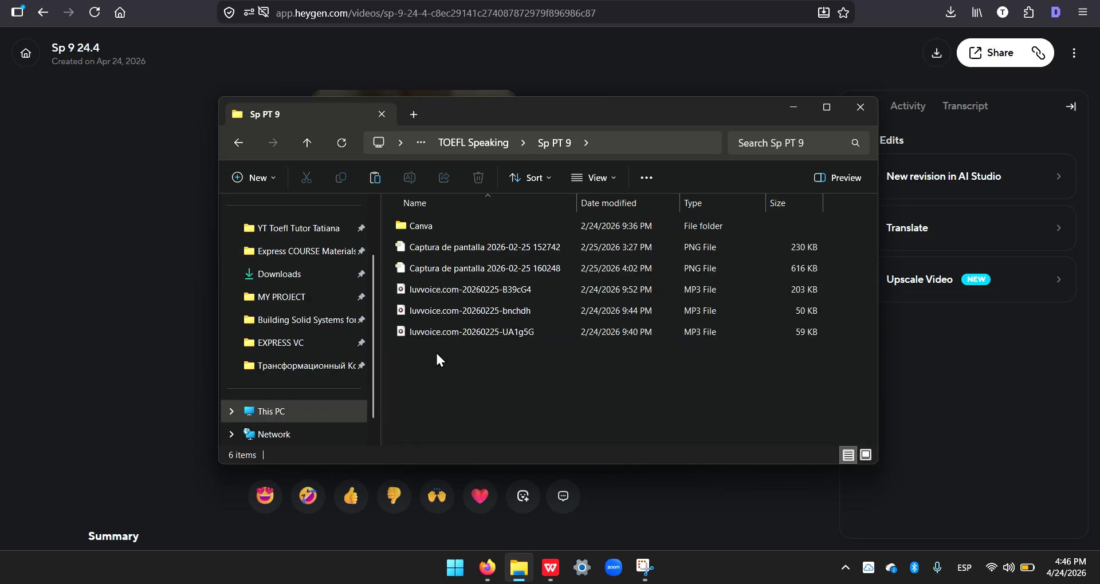
key(ctrl+v)
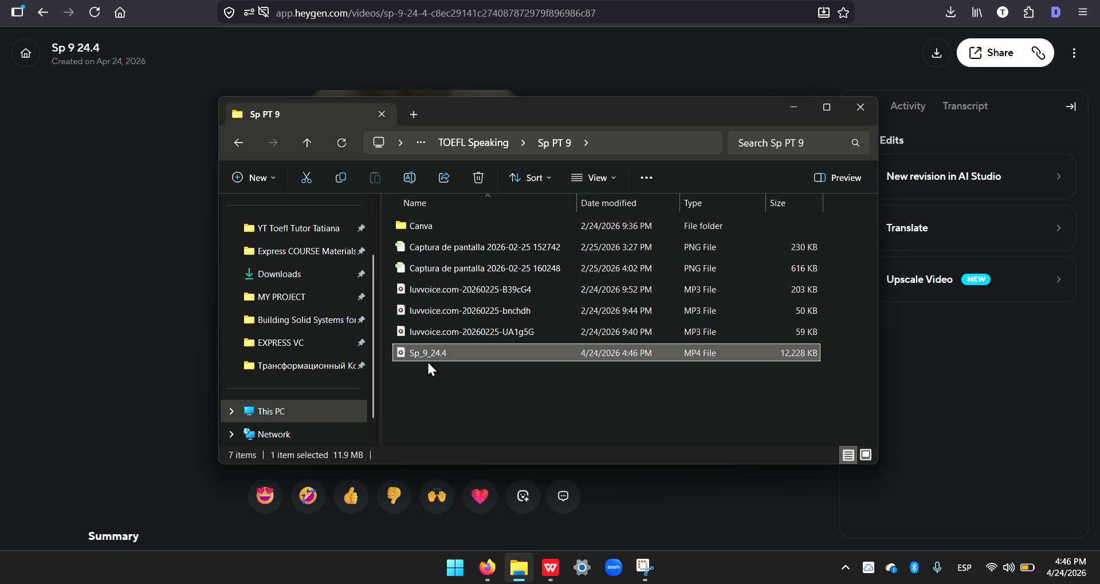
click(433, 384)
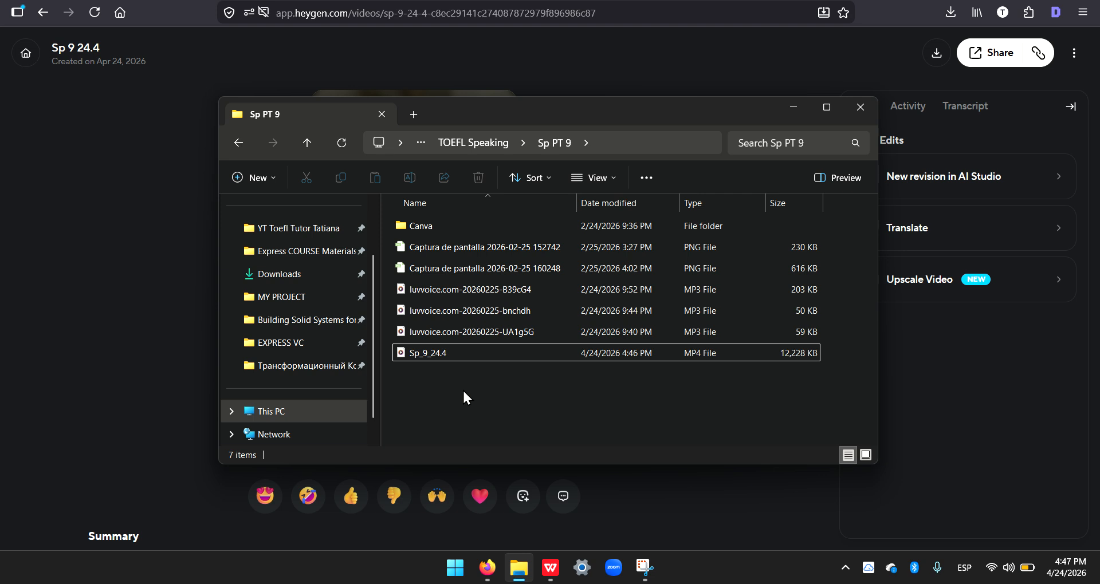
click(793, 109)
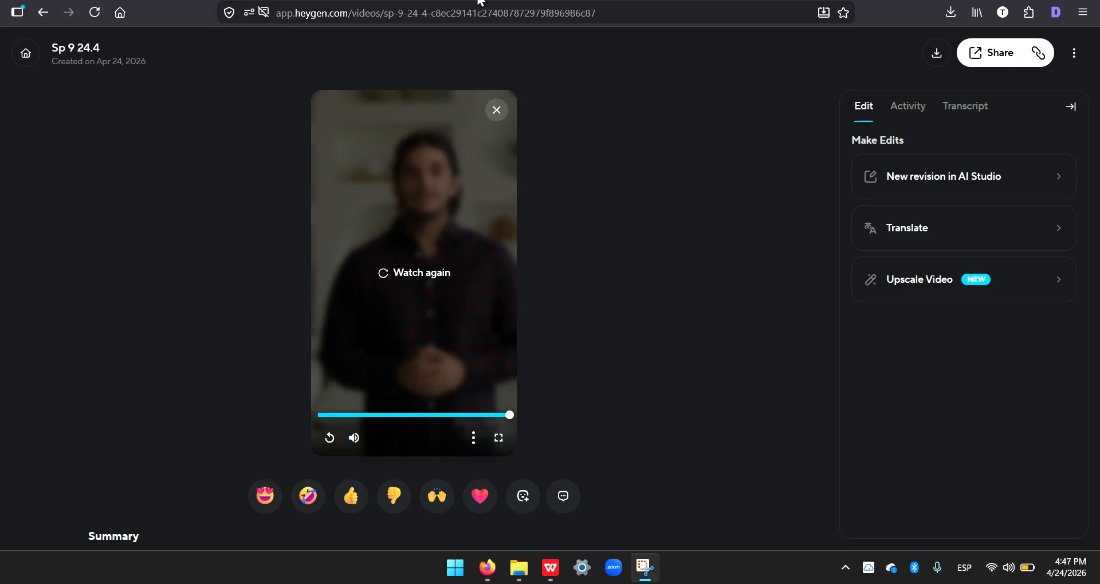